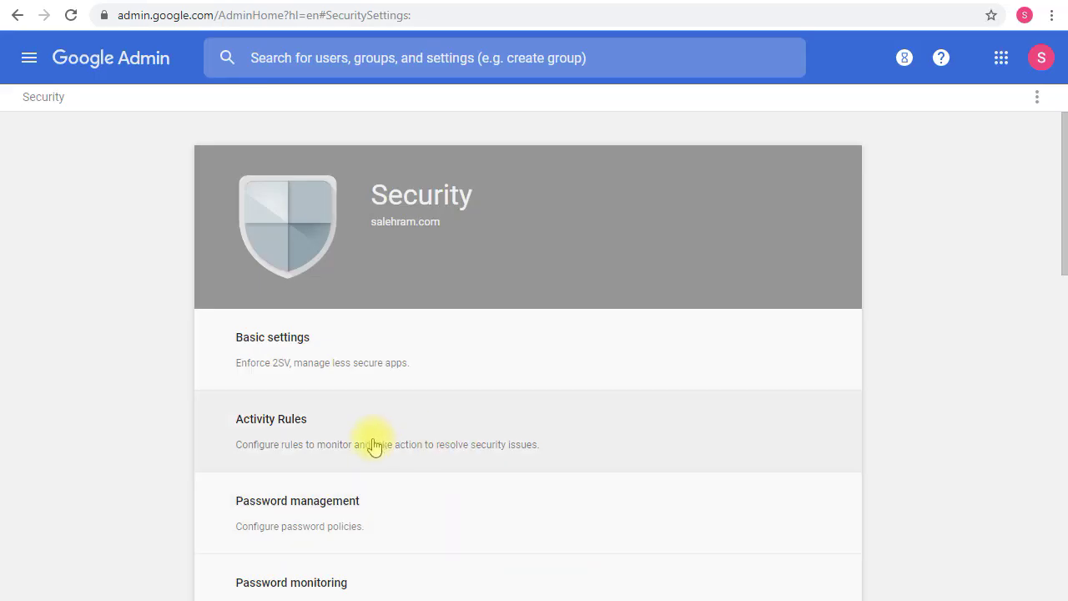
# Scroll down the Security settings list to the Context-Aware Access section
pyautogui.scroll(-5, 372, 445)
pyautogui.scroll(-3, 347, 383)
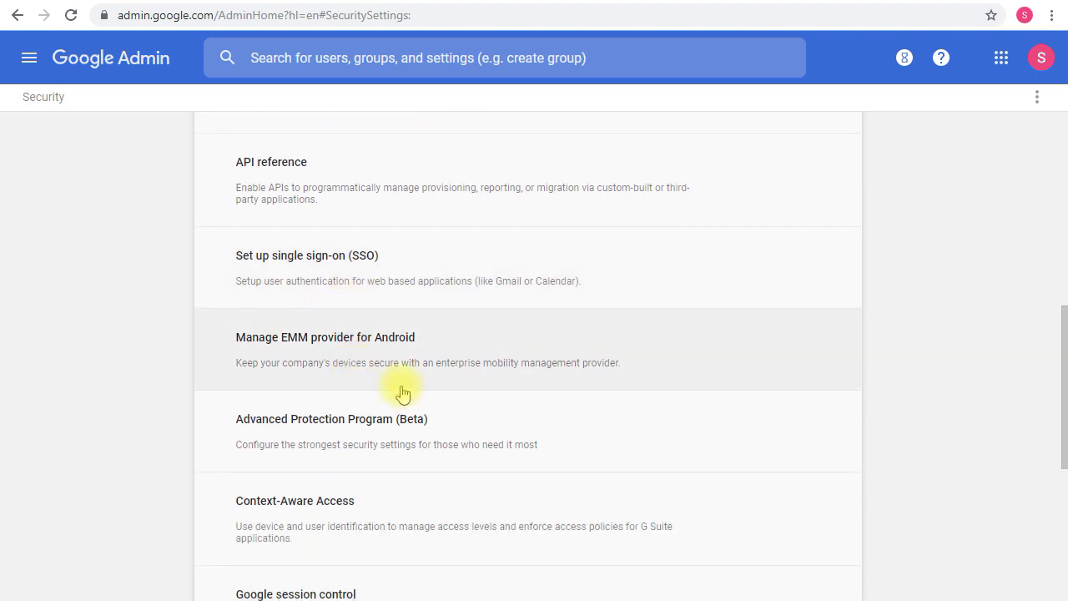
pyautogui.scroll(-1, 386, 357)
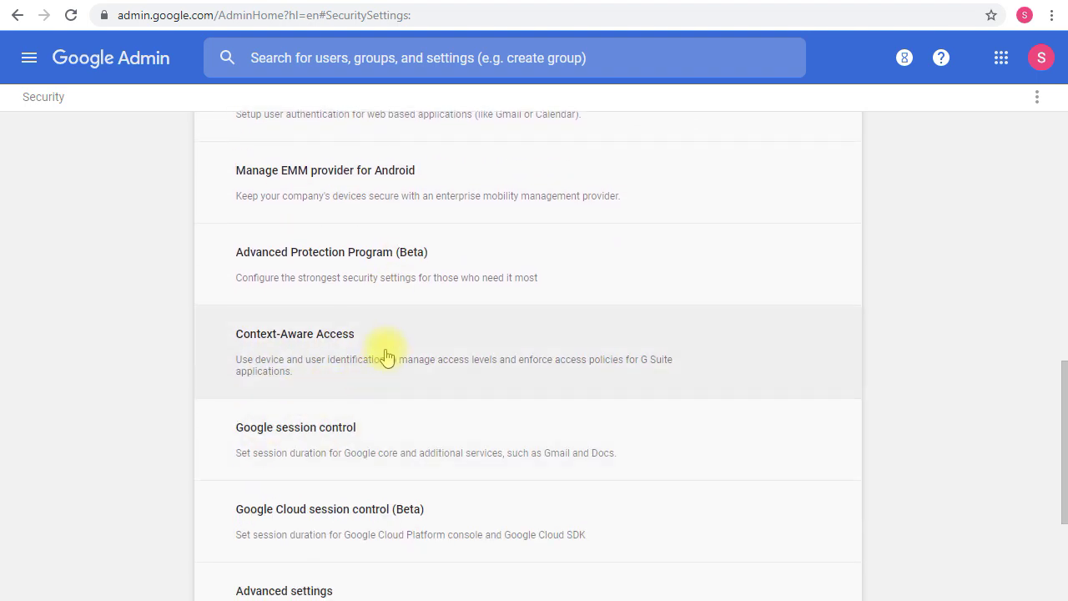
# Open Context-Aware Access, which is off for everyone and has no access levels
pyautogui.click(386, 357)
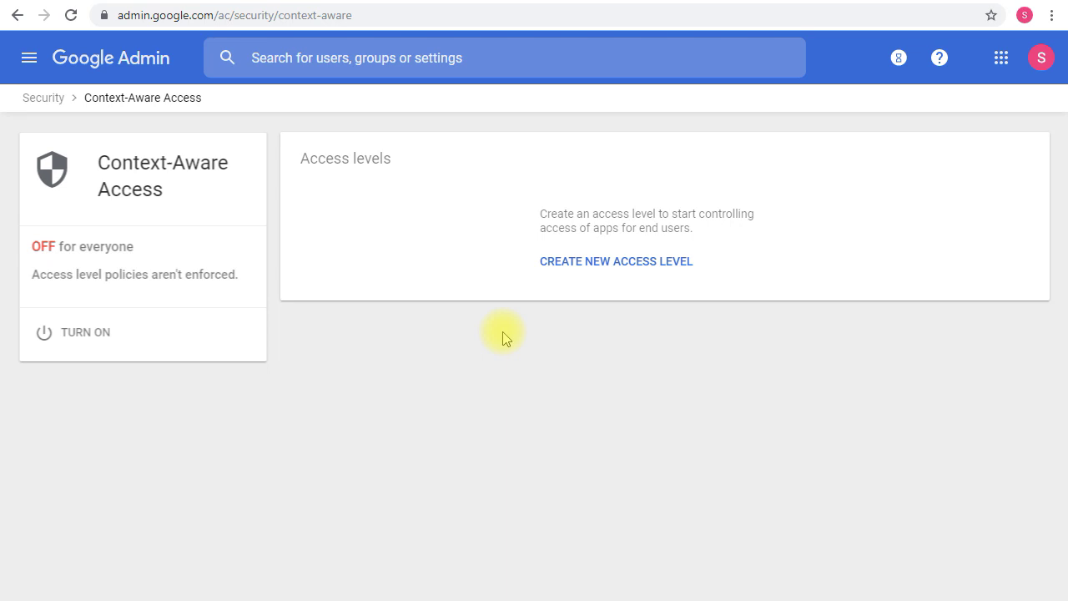
pyautogui.click(542, 269)
# Sketch a condition box with a dash and a small box, with Allow and Deny beside it
pyautogui.moveTo(499, 392)
pyautogui.mouseDown()
pyautogui.moveTo(605, 337)
pyautogui.moveTo(494, 405)
pyautogui.mouseUp()
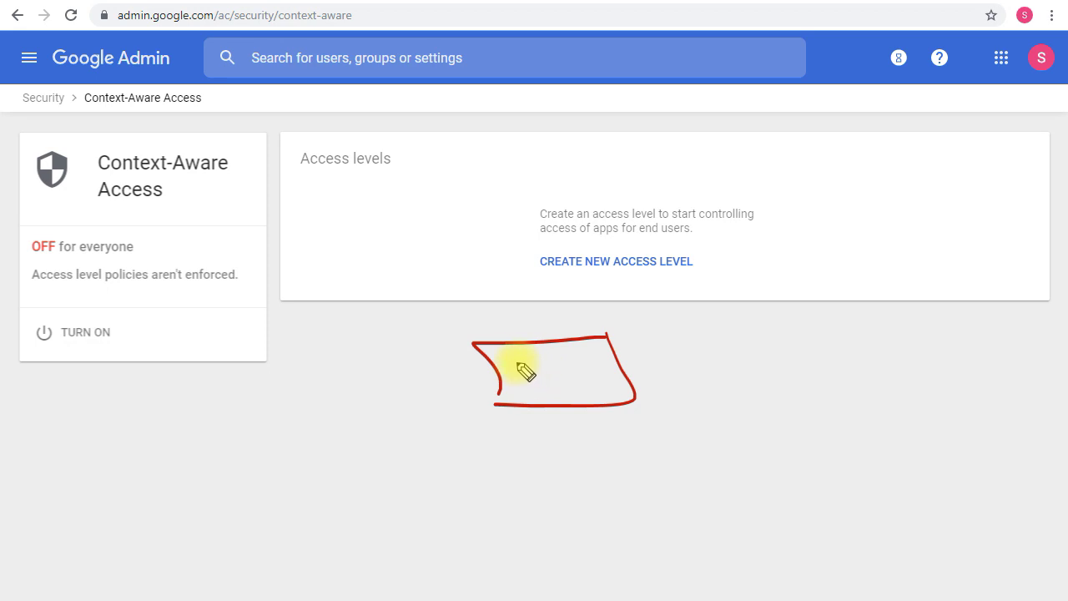
pyautogui.moveTo(512, 359); pyautogui.dragTo(583, 367)
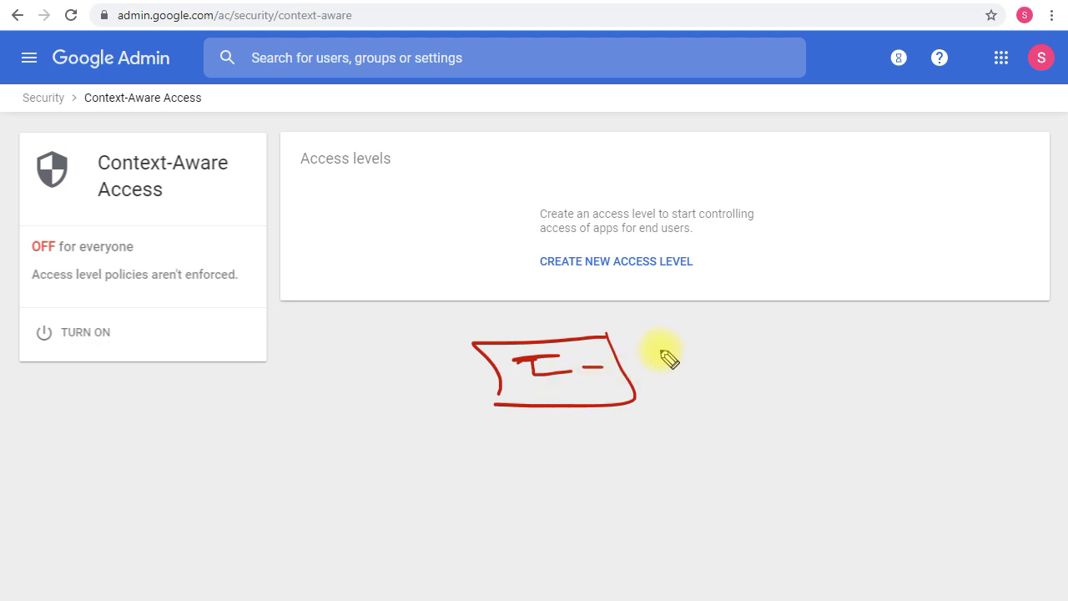
pyautogui.moveTo(677, 342)
pyautogui.mouseDown()
pyautogui.moveTo(663, 352)
pyautogui.moveTo(684, 342)
pyautogui.moveTo(668, 360)
pyautogui.moveTo(670, 399)
pyautogui.moveTo(704, 389)
pyautogui.moveTo(749, 398)
pyautogui.moveTo(745, 387)
pyautogui.mouseUp()
pyautogui.moveTo(665, 420)
pyautogui.mouseDown()
pyautogui.moveTo(701, 439)
pyautogui.moveTo(739, 439)
pyautogui.moveTo(734, 461)
pyautogui.mouseUp()
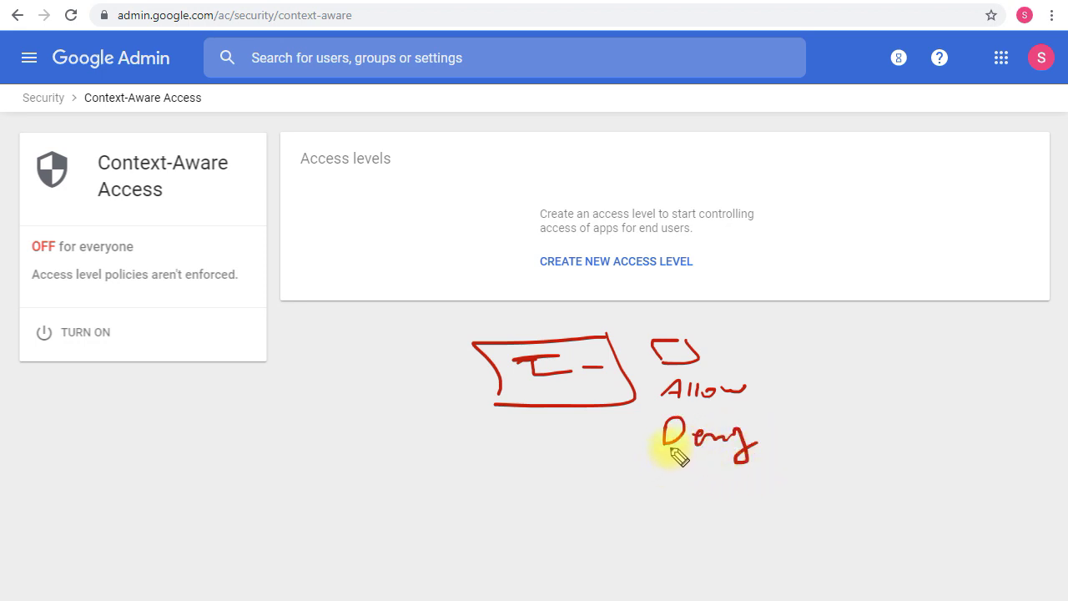
# Draw a large frame around the sketch and write 'App assignment' beneath it
pyautogui.moveTo(760, 322)
pyautogui.mouseDown()
pyautogui.moveTo(481, 334)
pyautogui.moveTo(497, 471)
pyautogui.mouseUp()
pyautogui.moveTo(766, 338)
pyautogui.mouseDown()
pyautogui.moveTo(782, 487)
pyautogui.moveTo(480, 486)
pyautogui.mouseUp()
pyautogui.moveTo(534, 528)
pyautogui.mouseDown()
pyautogui.moveTo(587, 513)
pyautogui.moveTo(852, 506)
pyautogui.moveTo(824, 498)
pyautogui.mouseUp()
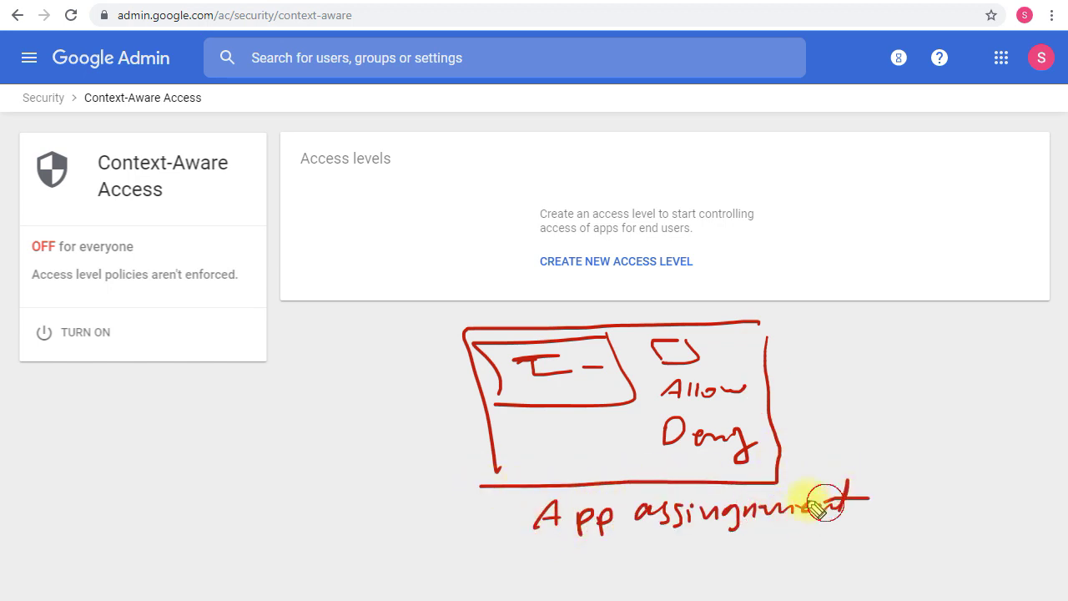
pyautogui.moveTo(535, 544); pyautogui.dragTo(858, 535)
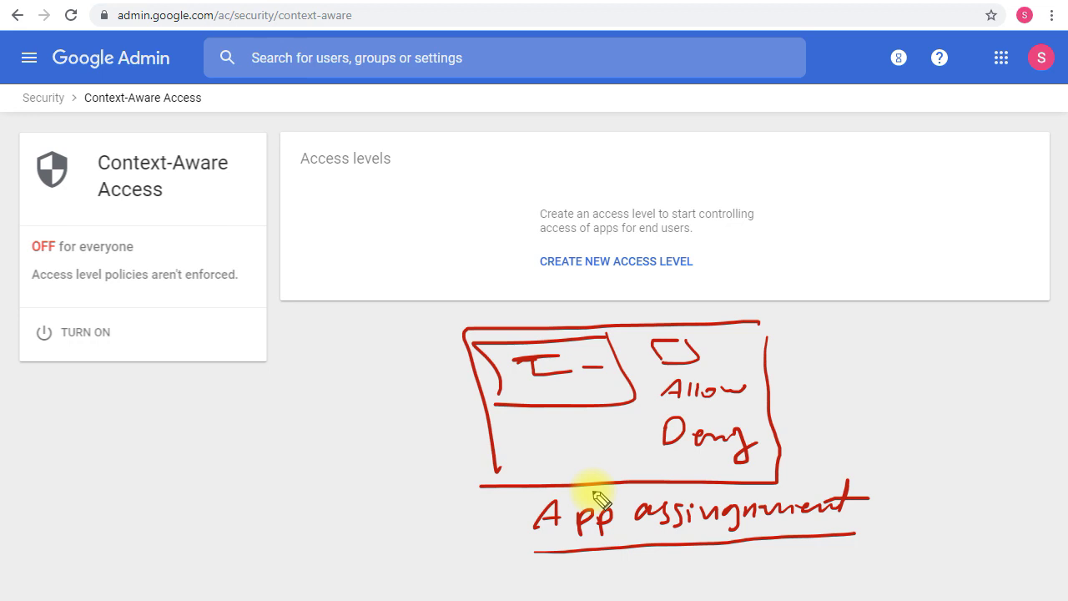
# Draw an IP address box containing x.x.x.x left of the sketch
pyautogui.moveTo(425, 347)
pyautogui.mouseDown()
pyautogui.moveTo(300, 389)
pyautogui.moveTo(333, 376)
pyautogui.mouseUp()
pyautogui.moveTo(332, 361)
pyautogui.mouseDown()
pyautogui.moveTo(322, 375)
pyautogui.moveTo(364, 377)
pyautogui.mouseUp()
pyautogui.moveTo(364, 364)
pyautogui.mouseDown()
pyautogui.moveTo(352, 378)
pyautogui.moveTo(396, 375)
pyautogui.mouseUp()
pyautogui.click(378, 370)
pyautogui.moveTo(396, 362)
pyautogui.mouseDown()
pyautogui.moveTo(384, 374)
pyautogui.moveTo(424, 372)
pyautogui.moveTo(411, 372)
pyautogui.mouseUp()
pyautogui.click(406, 369)
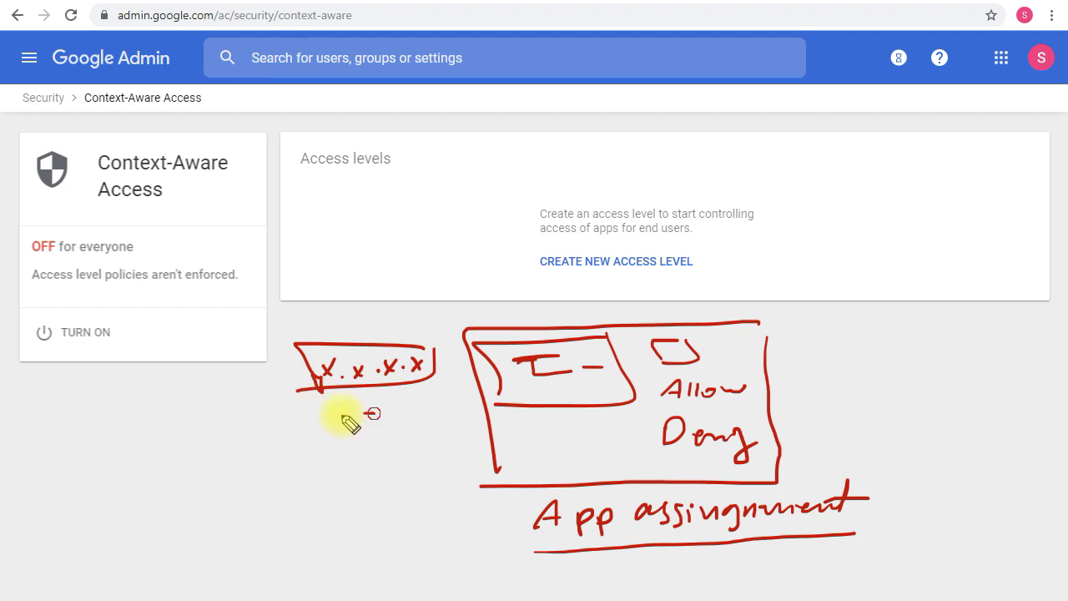
# Add a stacked shape below the IP box, then mark the IP box with an arrow and Country with a dash
pyautogui.moveTo(349, 423)
pyautogui.mouseDown()
pyautogui.moveTo(358, 444)
pyautogui.moveTo(400, 434)
pyautogui.moveTo(344, 469)
pyautogui.mouseUp()
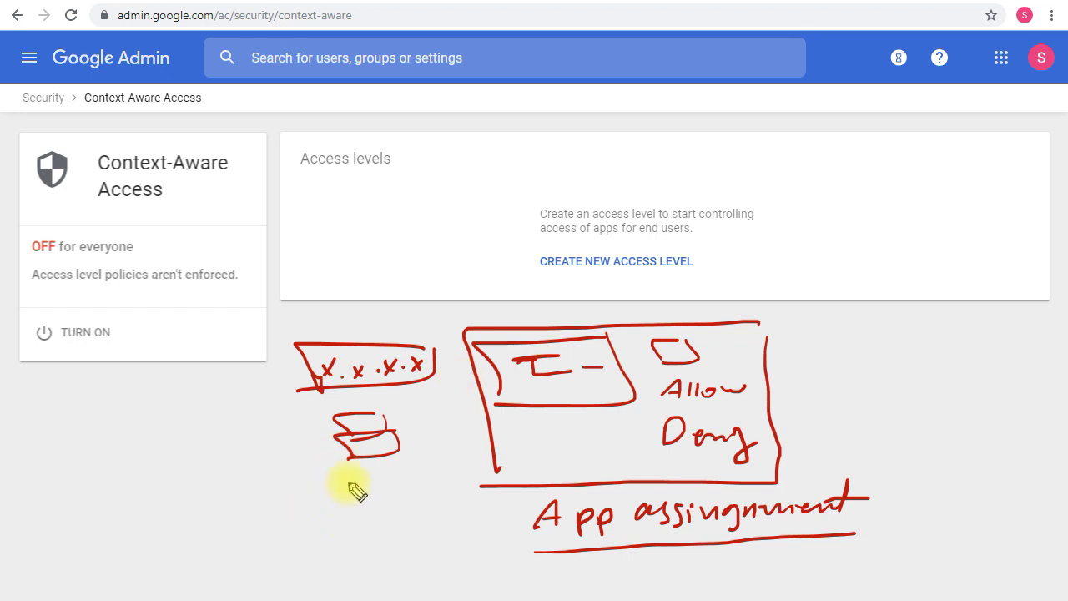
pyautogui.moveTo(311, 502)
pyautogui.mouseDown()
pyautogui.moveTo(358, 507)
pyautogui.moveTo(388, 490)
pyautogui.moveTo(406, 506)
pyautogui.moveTo(429, 496)
pyautogui.moveTo(443, 530)
pyautogui.moveTo(236, 570)
pyautogui.mouseUp()
pyautogui.hotkey('ctrl', 'z')
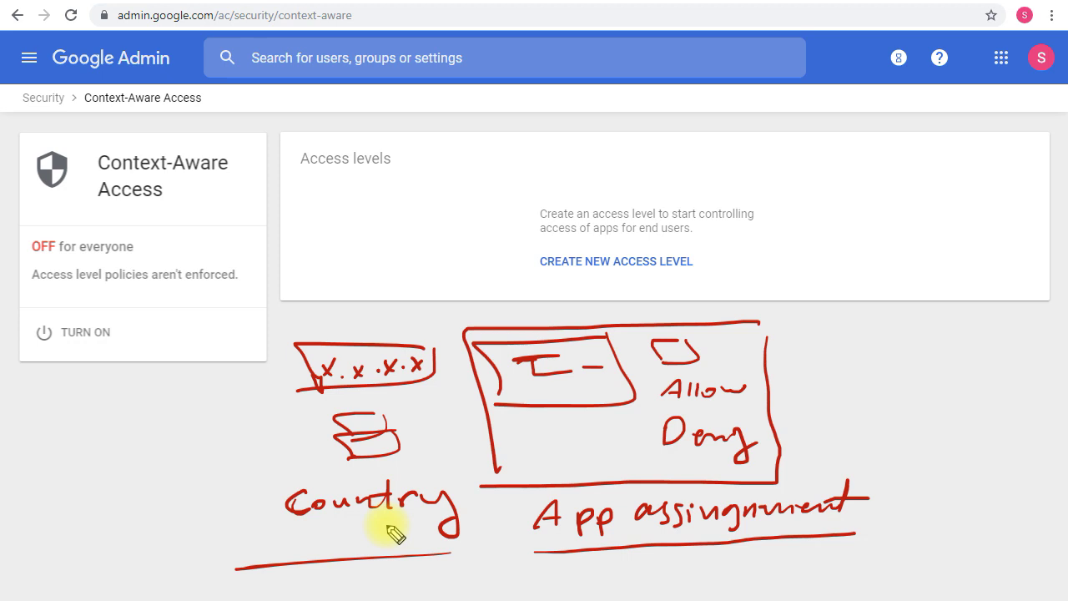
pyautogui.moveTo(261, 385); pyautogui.dragTo(289, 382)
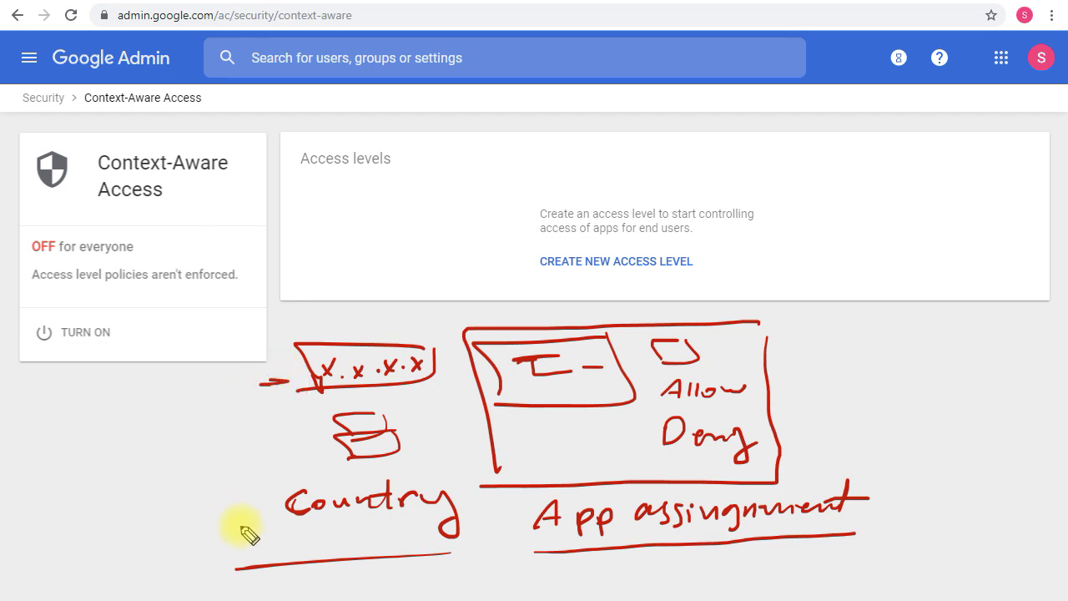
pyautogui.moveTo(277, 506); pyautogui.dragTo(249, 507)
# Draw a short dash just left of the stacked-shape sketch
pyautogui.moveTo(317, 449); pyautogui.dragTo(262, 449)
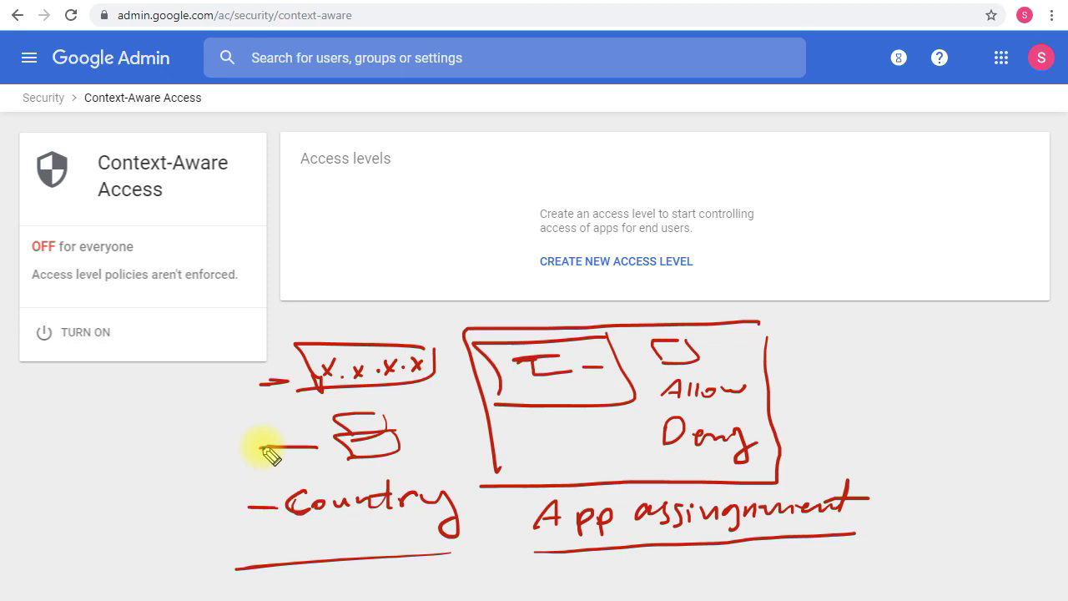
pyautogui.press('e')
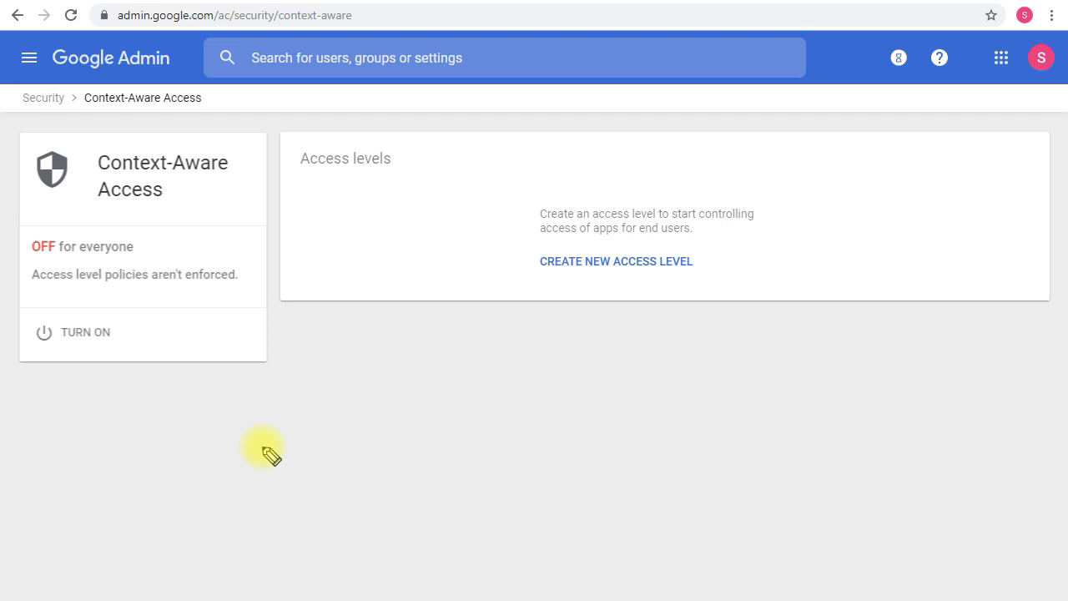
pyautogui.press('Escape')
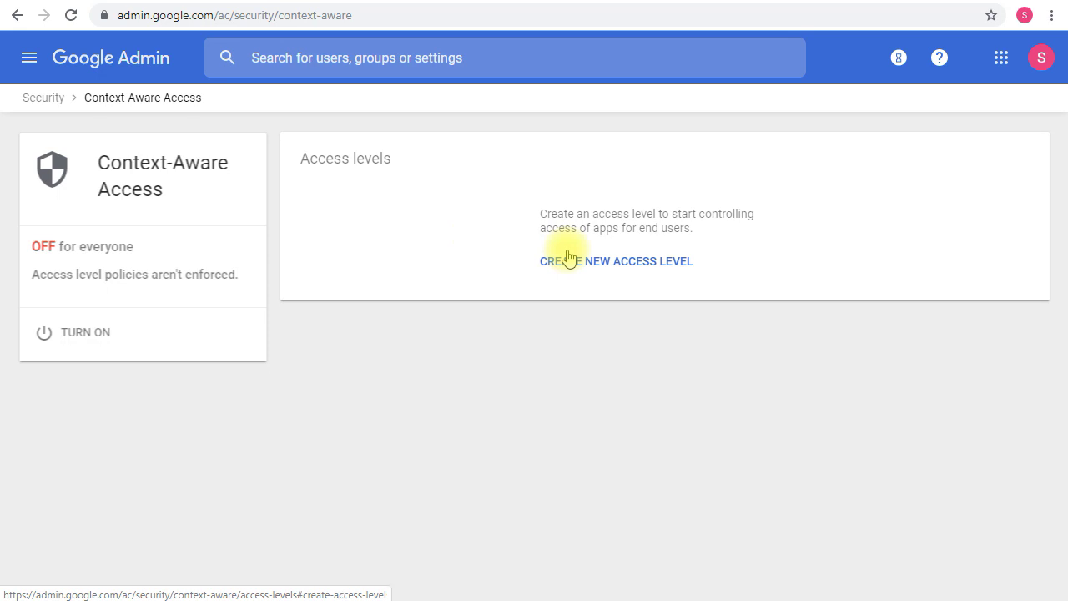
# Create a new access level with title 'Test' and description 'Testing this thing'
pyautogui.click(631, 265)
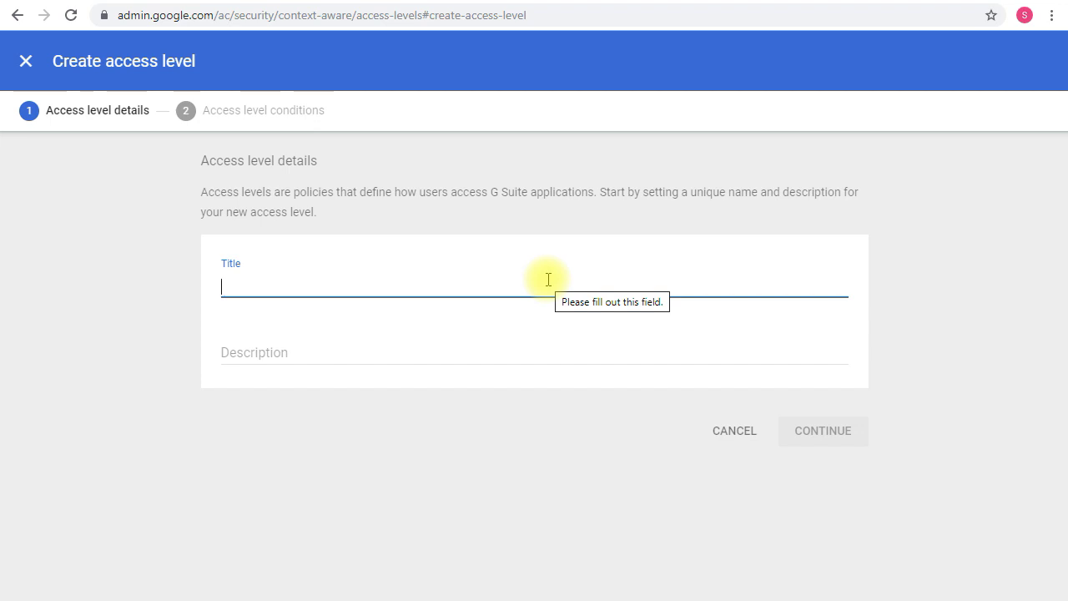
pyautogui.write('Test')
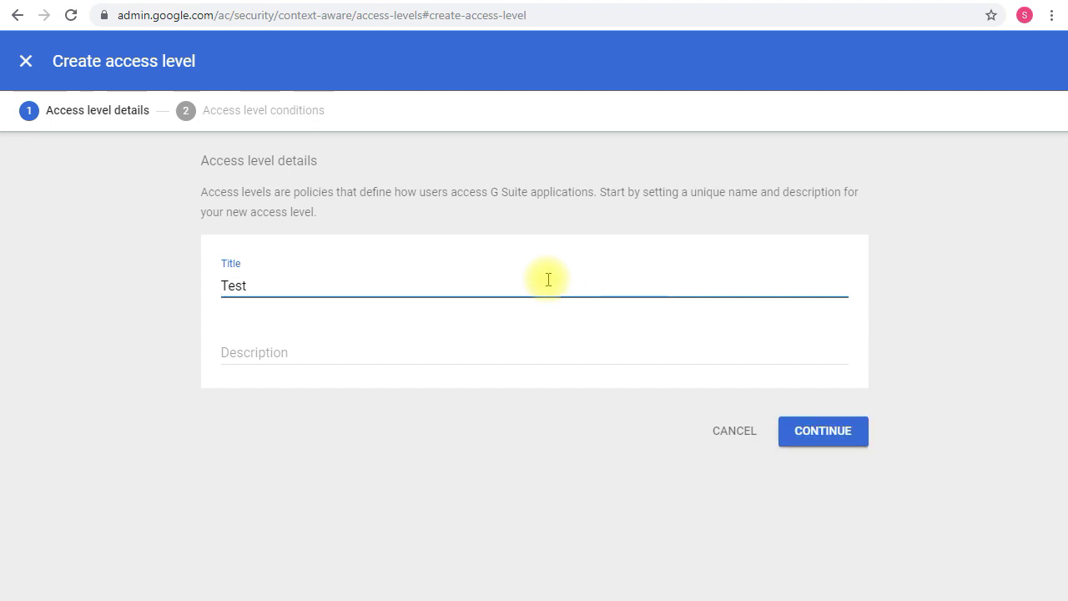
pyautogui.click(449, 336)
pyautogui.click(444, 351)
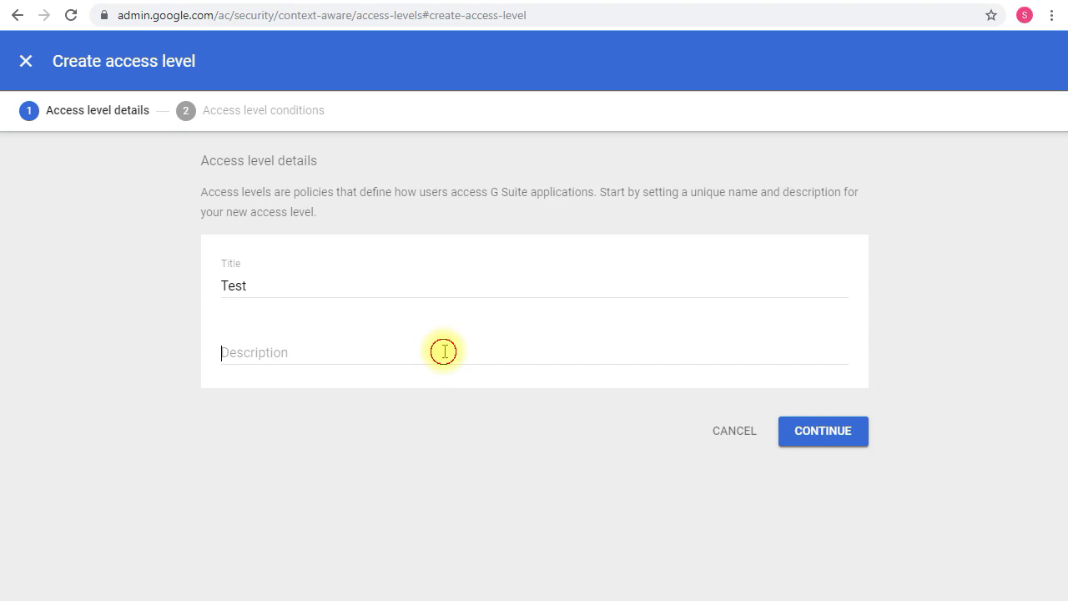
pyautogui.write('Testit')
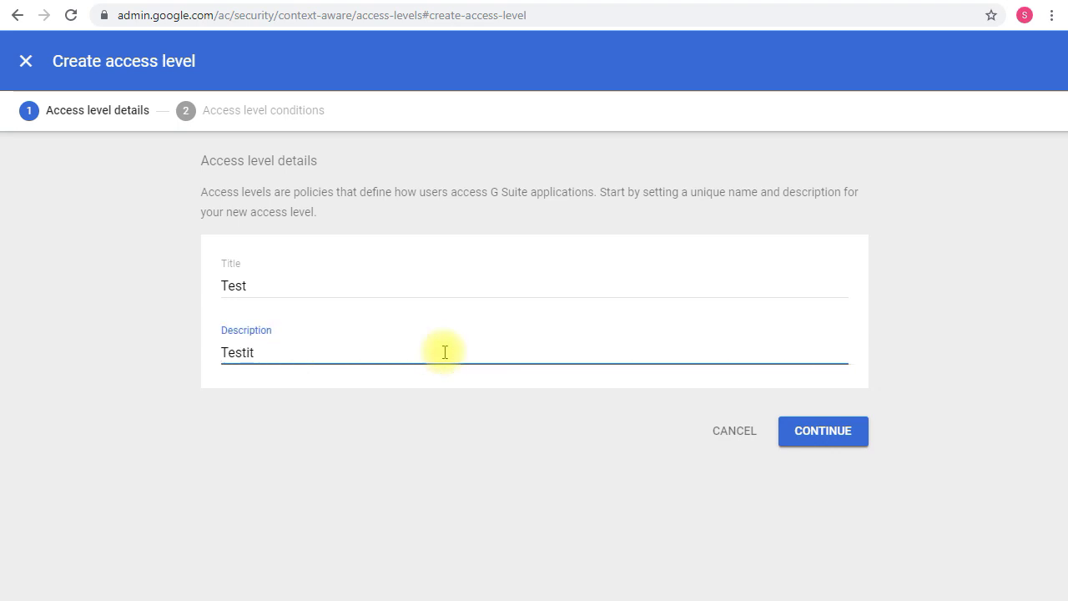
pyautogui.press('BackSpace')
pyautogui.write('ng ')
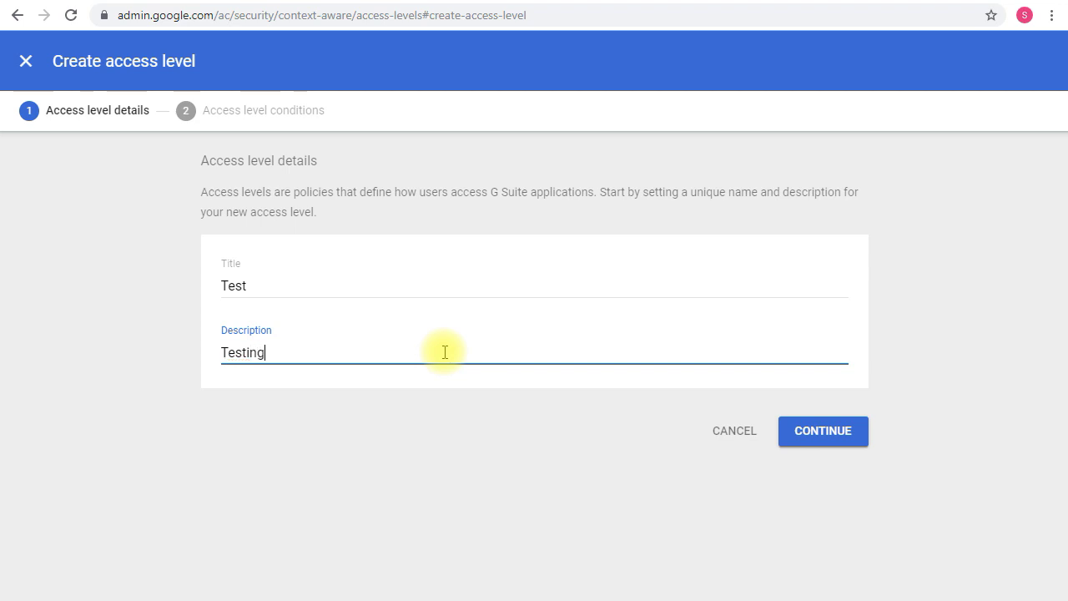
pyautogui.write('this thing')
# Continue to the conditions step and add an attribute, showing the attribute type list
pyautogui.click(806, 436)
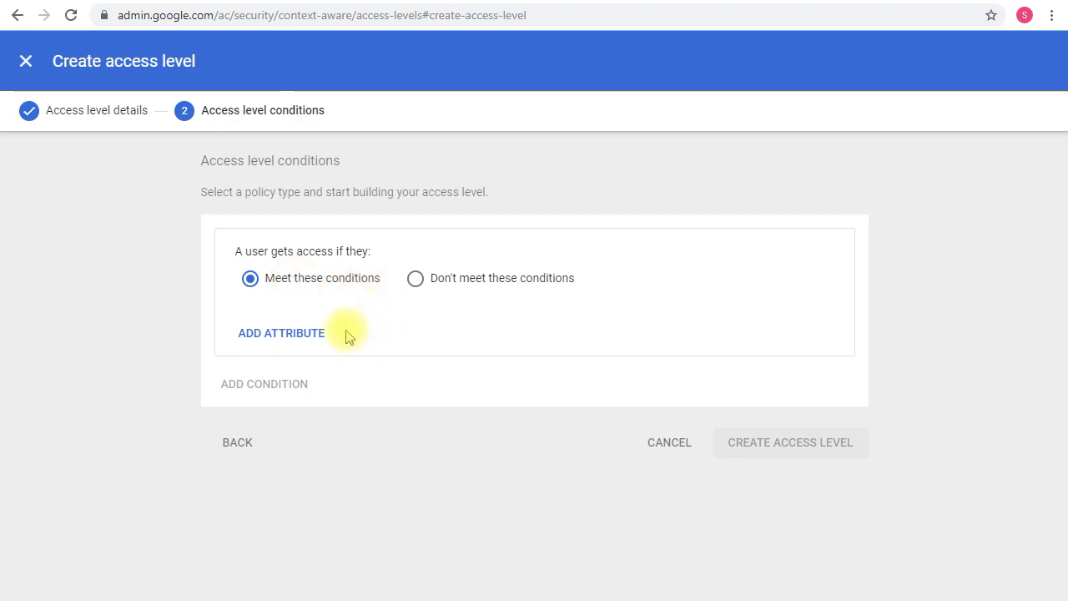
pyautogui.click(275, 333)
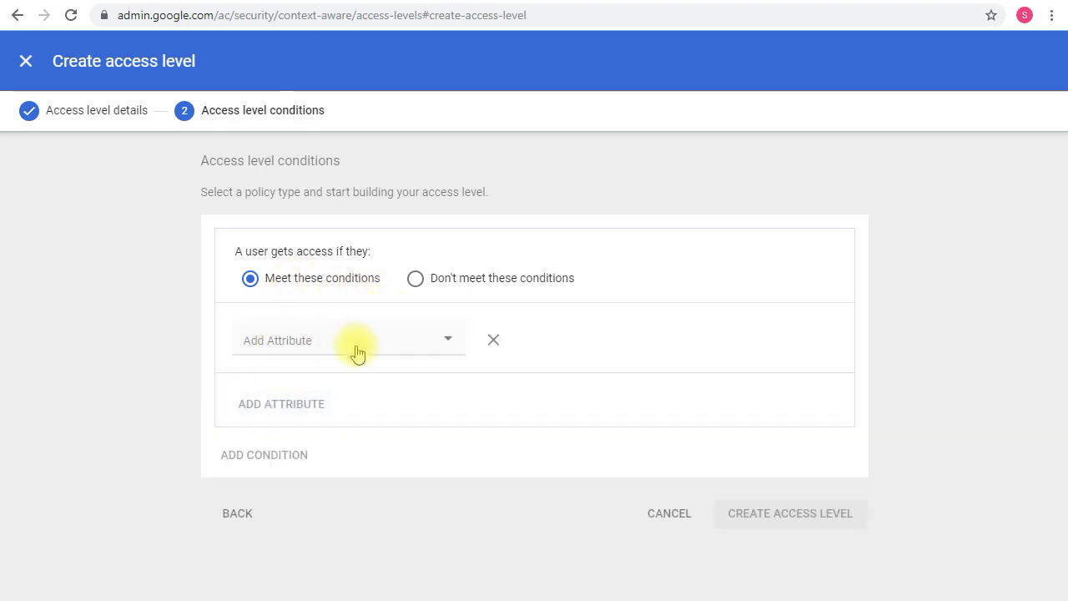
pyautogui.click(357, 353)
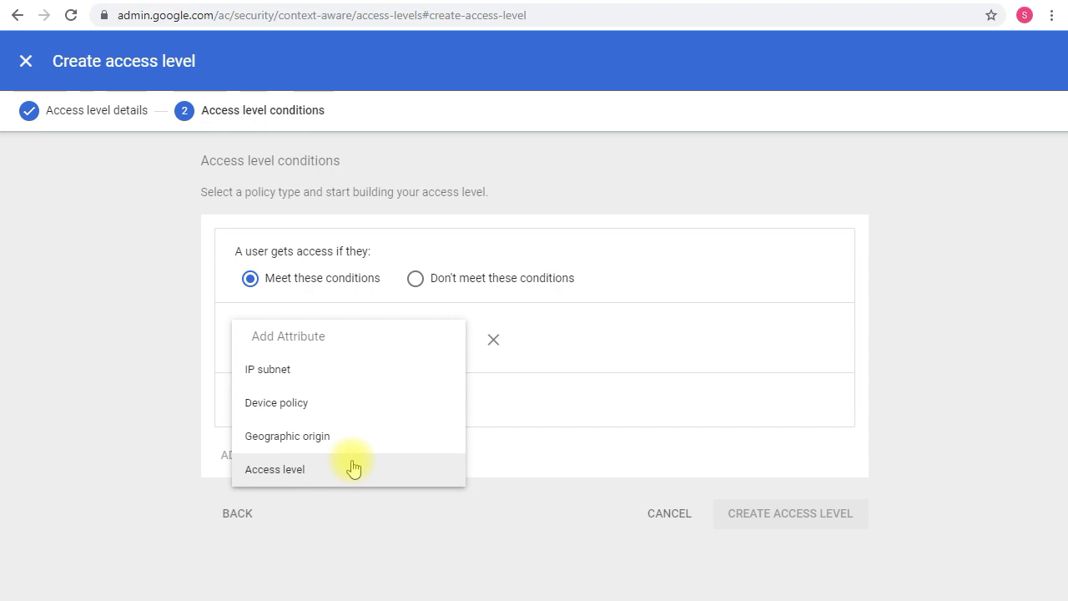
# Set the attribute to IP subnet with address 123.123.123.123
pyautogui.click(318, 381)
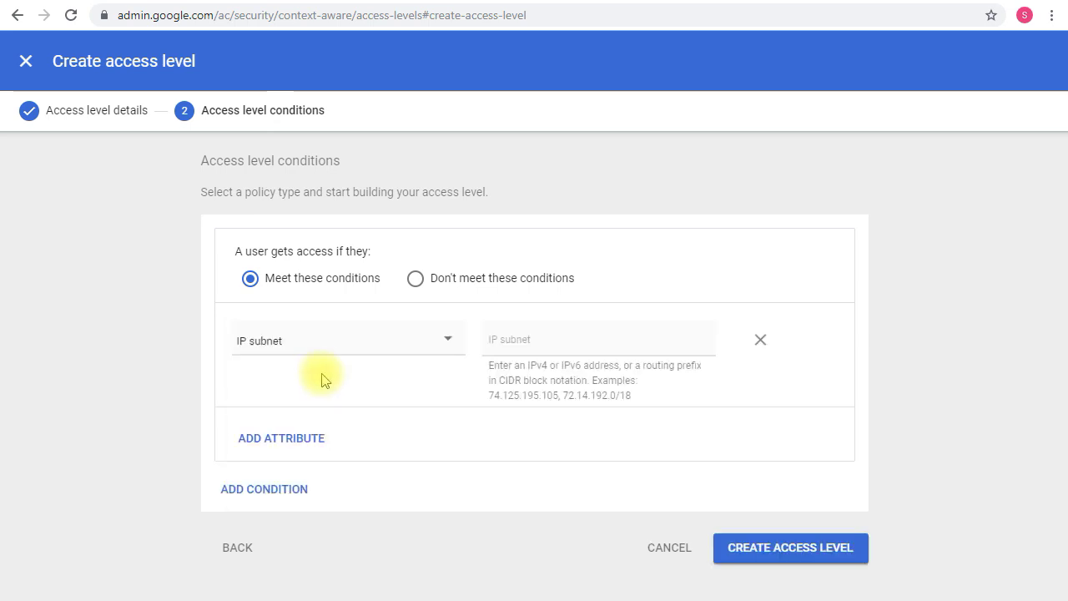
pyautogui.click(544, 346)
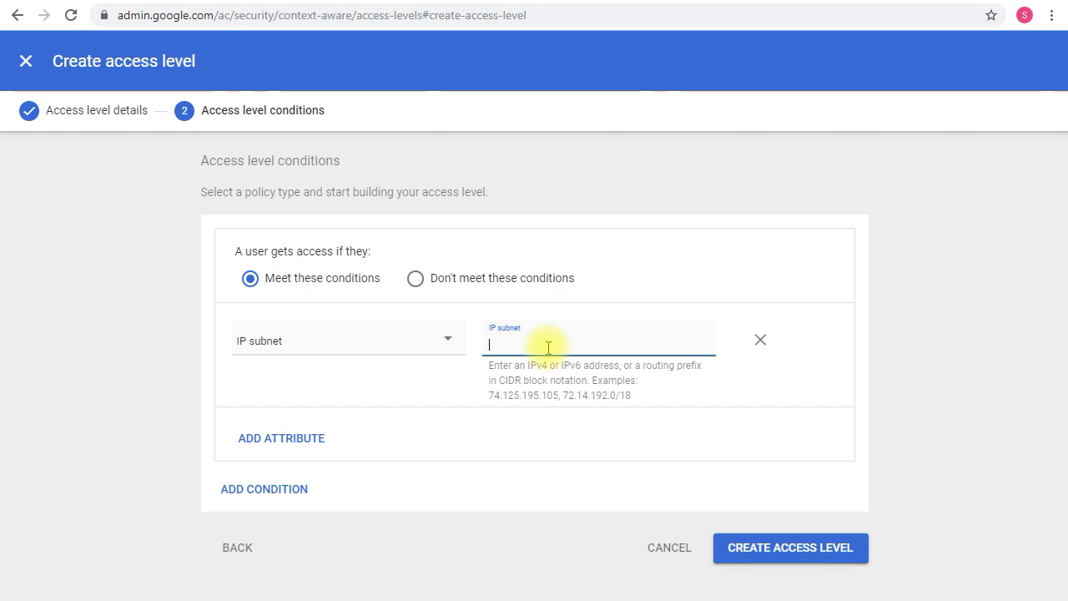
pyautogui.write('123.123.123.128')
# Confirm the IP address, add a second attribute and show its attribute type list
pyautogui.press('Return')
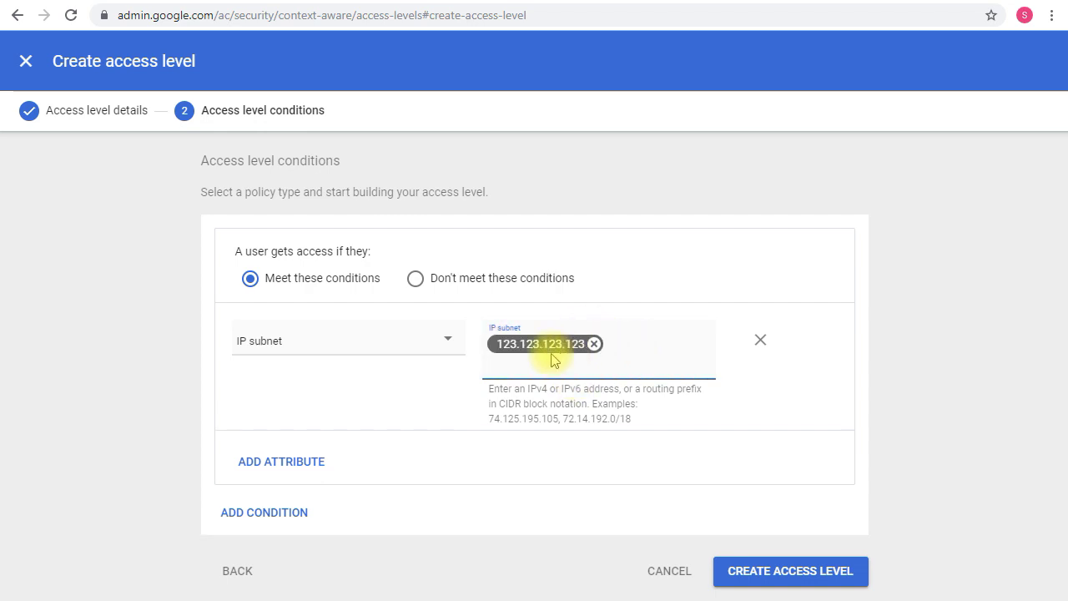
pyautogui.click(286, 462)
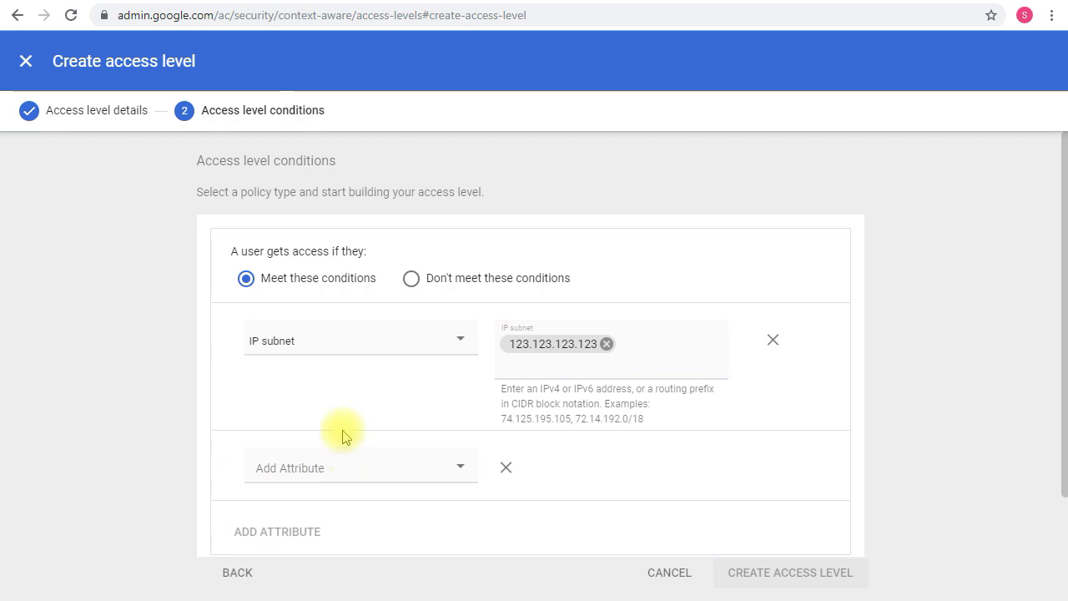
pyautogui.scroll(-1, 345, 434)
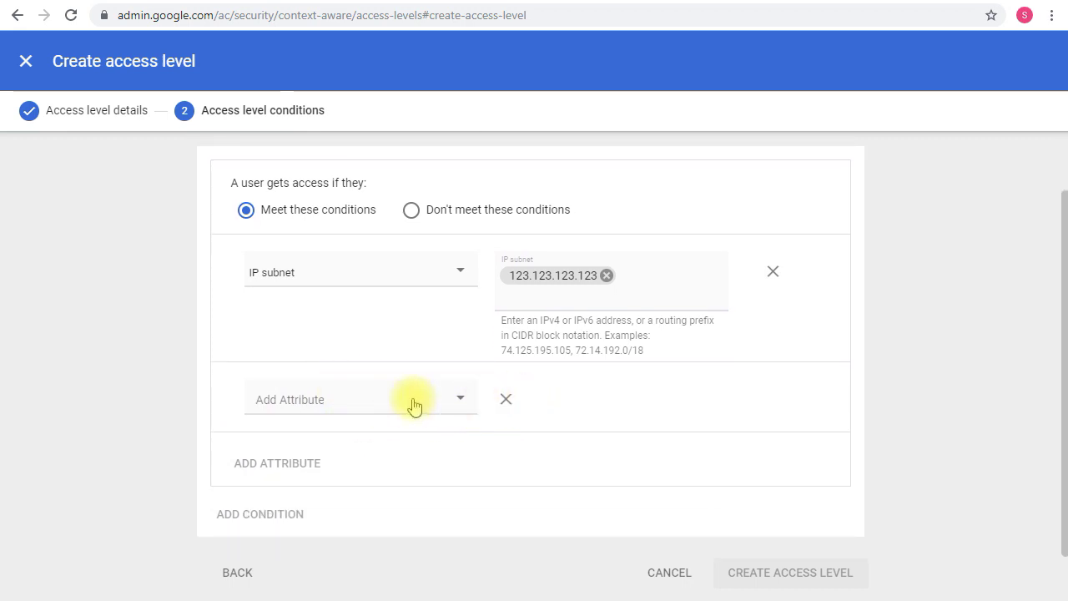
pyautogui.click(460, 401)
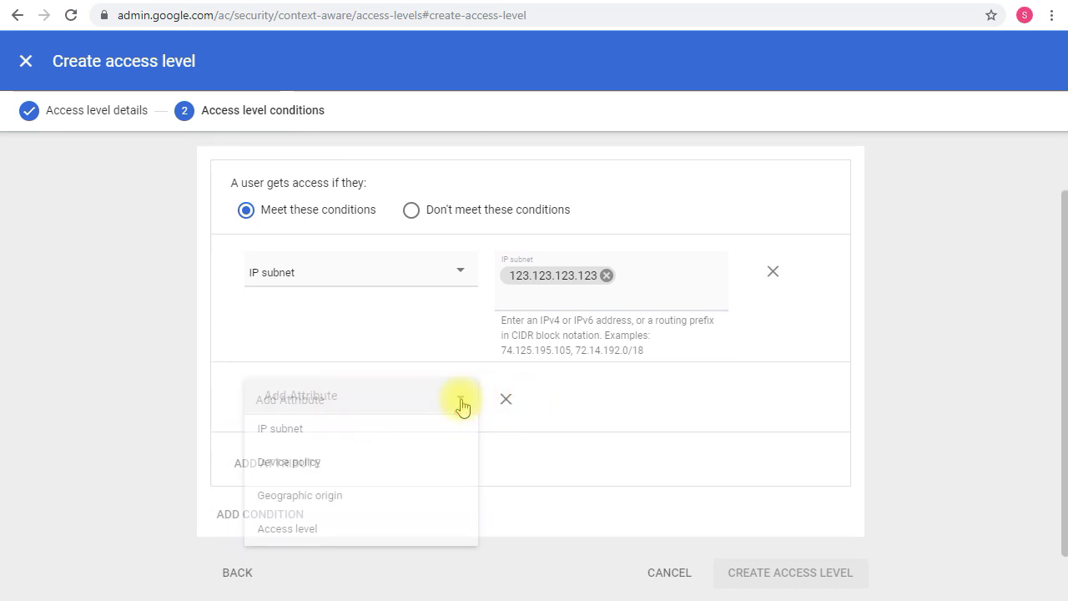
# Make it a Device policy requiring a device password, with encryption Not encrypted and Not supported allowed
pyautogui.click(373, 469)
pyautogui.click(549, 398)
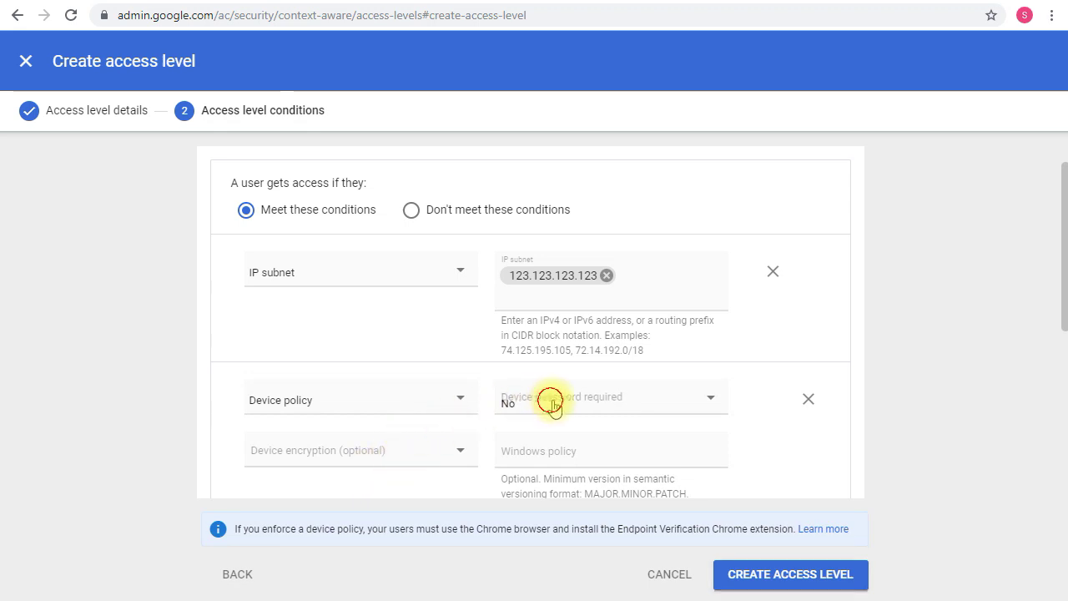
pyautogui.scroll(-1, 784, 359)
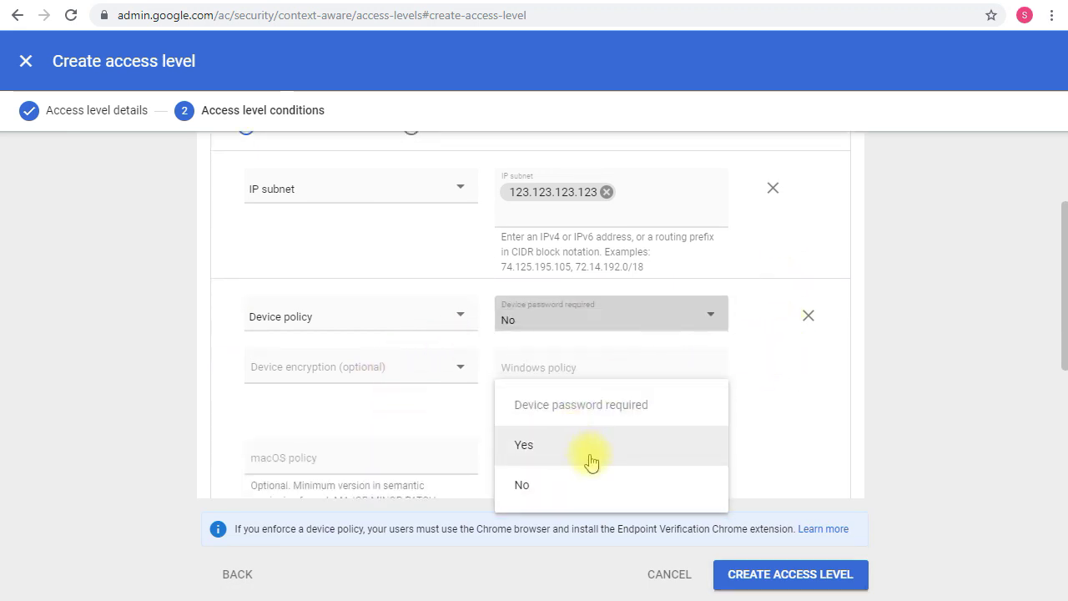
pyautogui.click(558, 459)
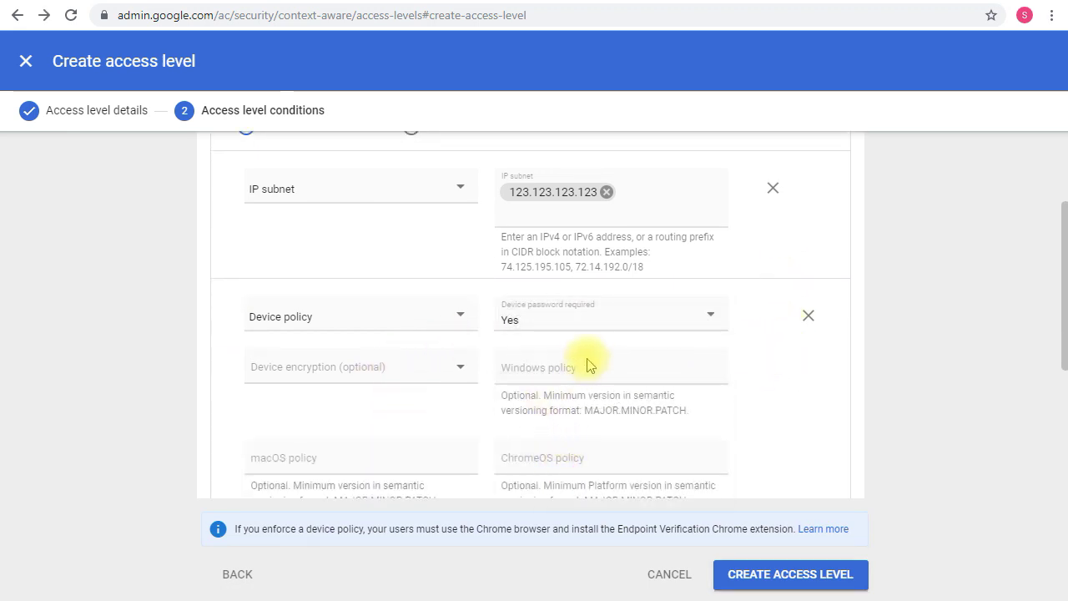
pyautogui.click(398, 368)
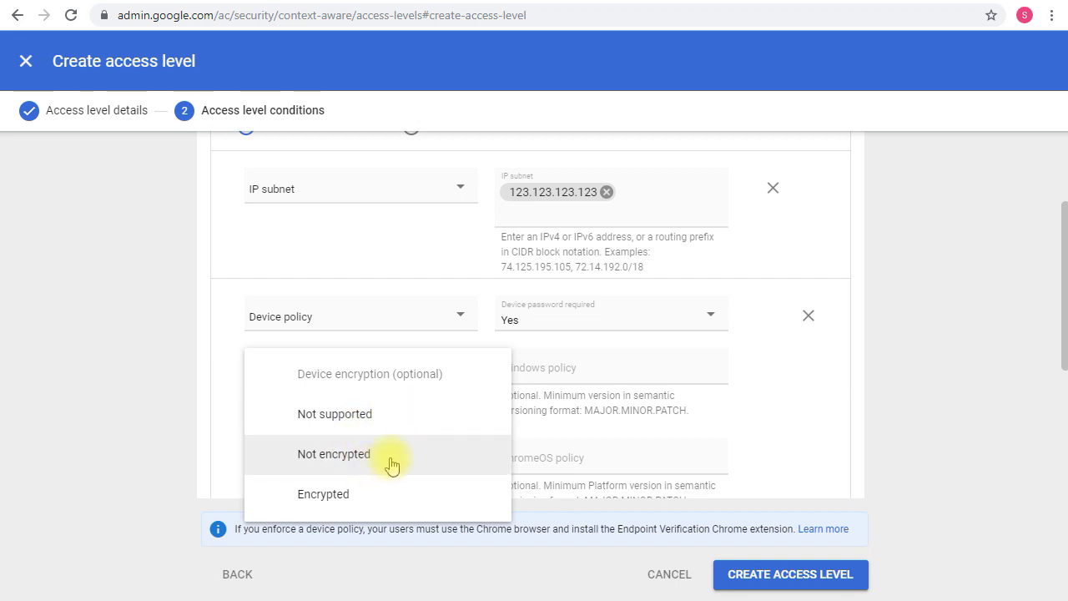
pyautogui.click(391, 458)
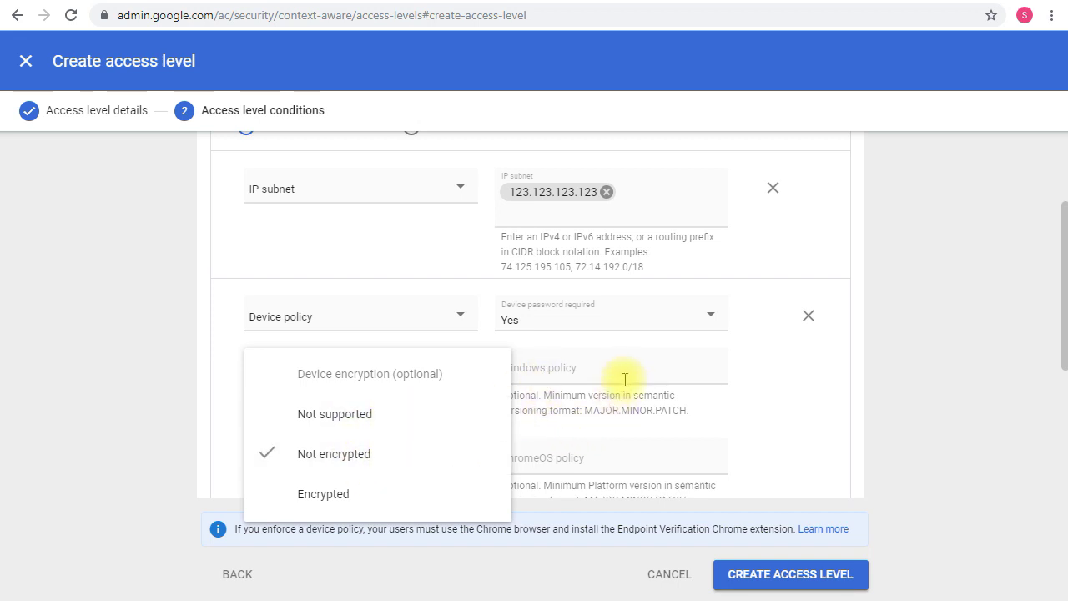
pyautogui.click(450, 418)
pyautogui.click(584, 396)
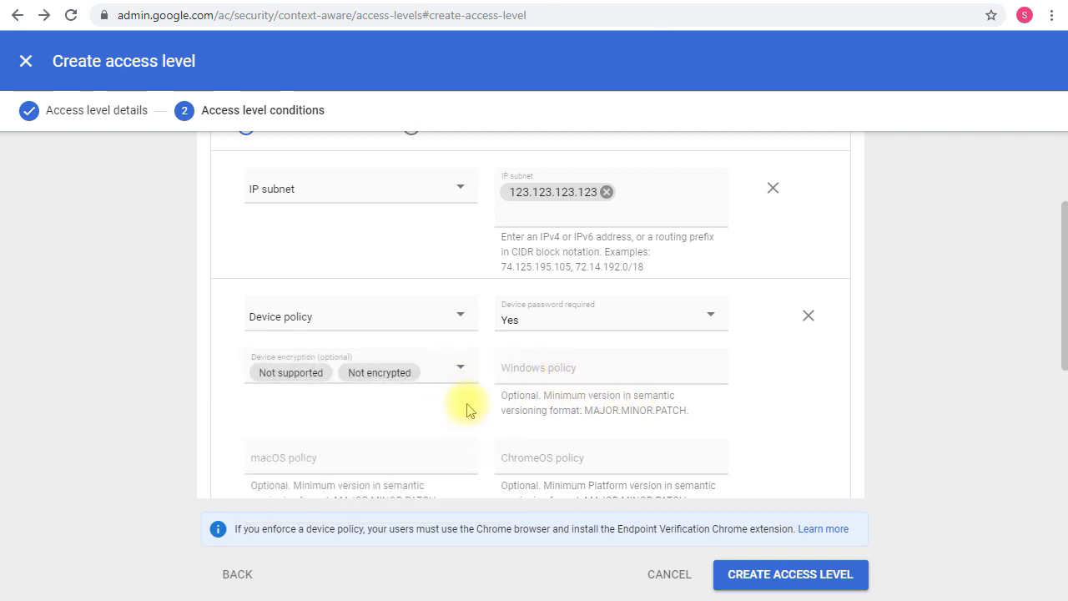
# Leave Windows version blank and Admin approval Not required, and require a company-owned device
pyautogui.scroll(-1, 476, 413)
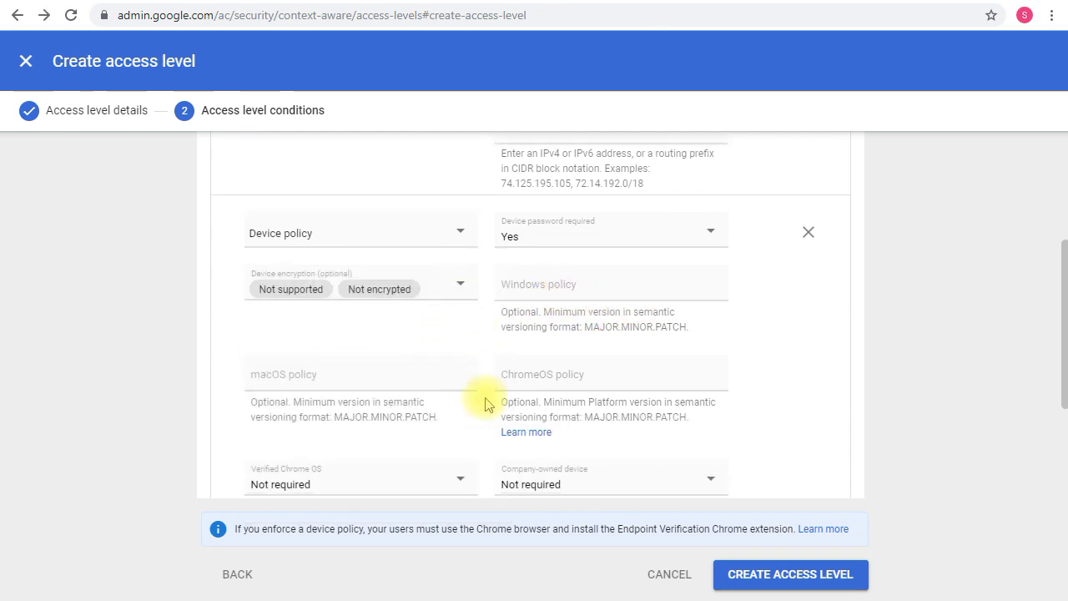
pyautogui.click(576, 292)
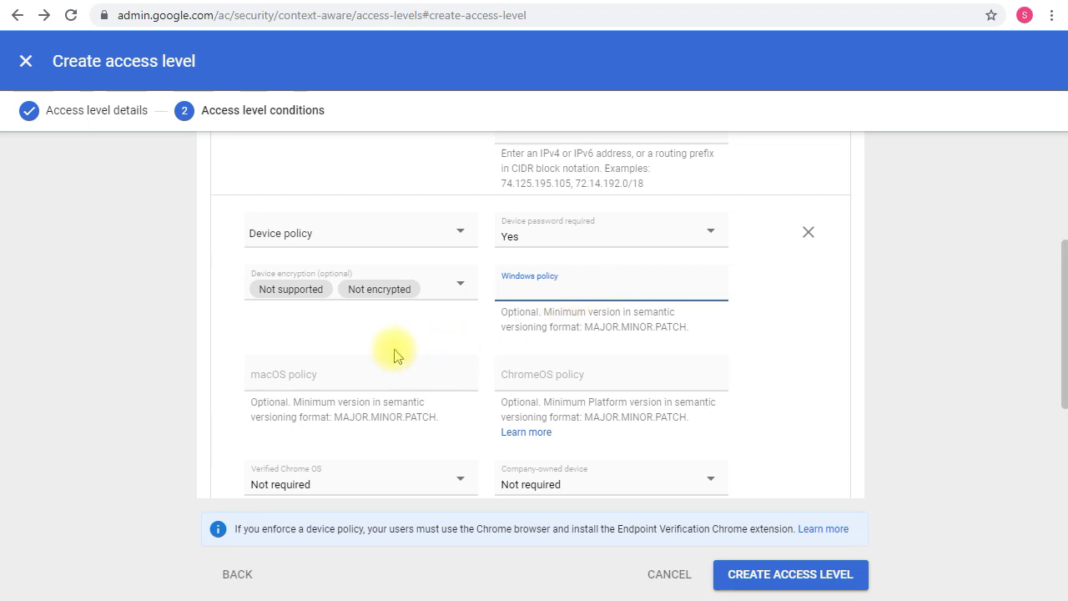
pyautogui.click(187, 392)
pyautogui.scroll(-2, 401, 376)
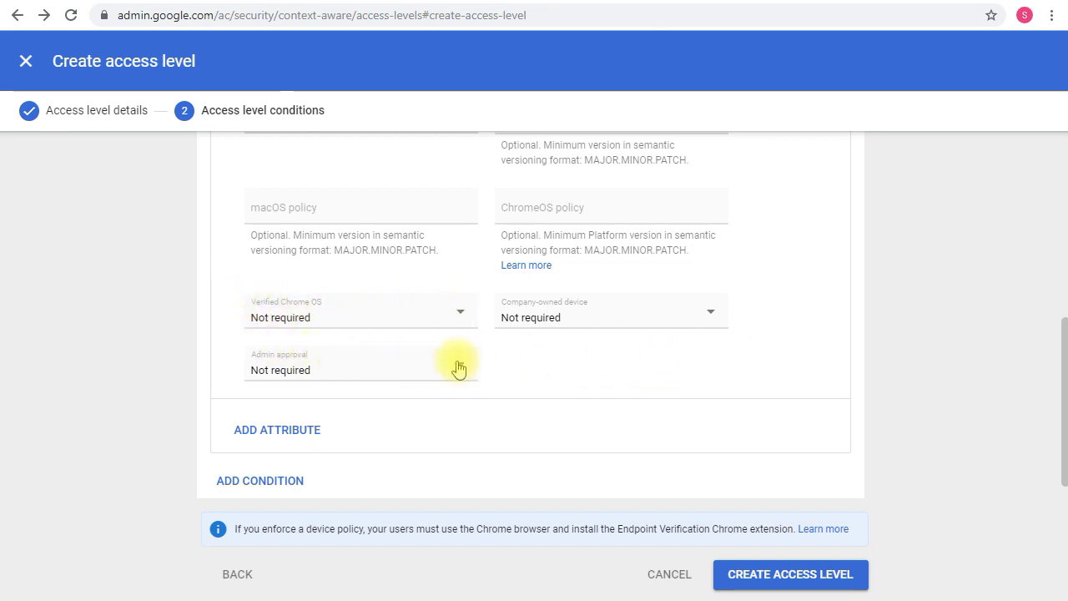
pyautogui.click(434, 369)
pyautogui.click(590, 355)
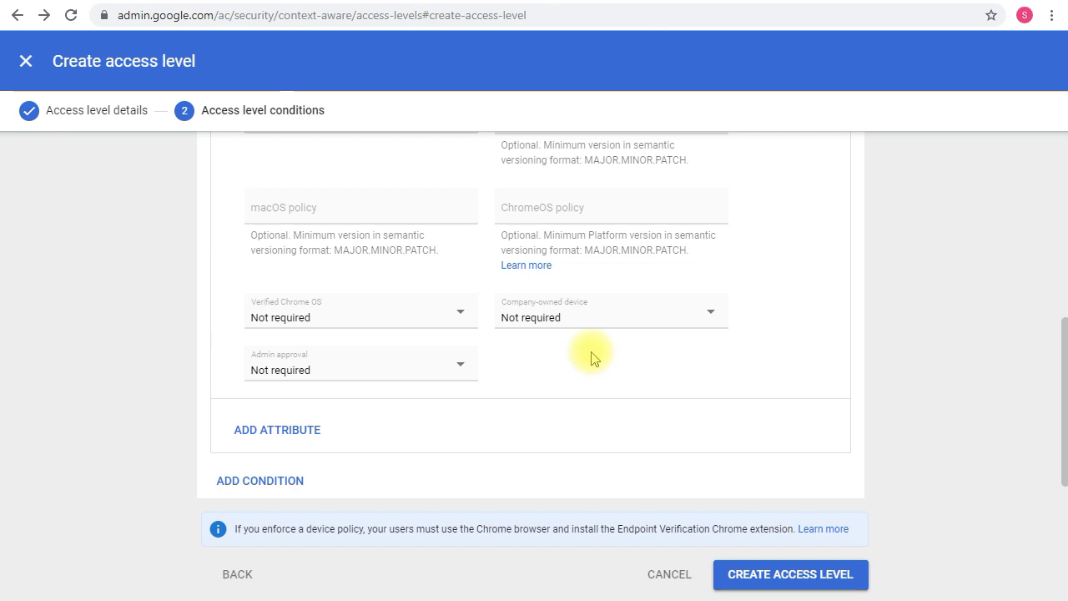
pyautogui.click(580, 310)
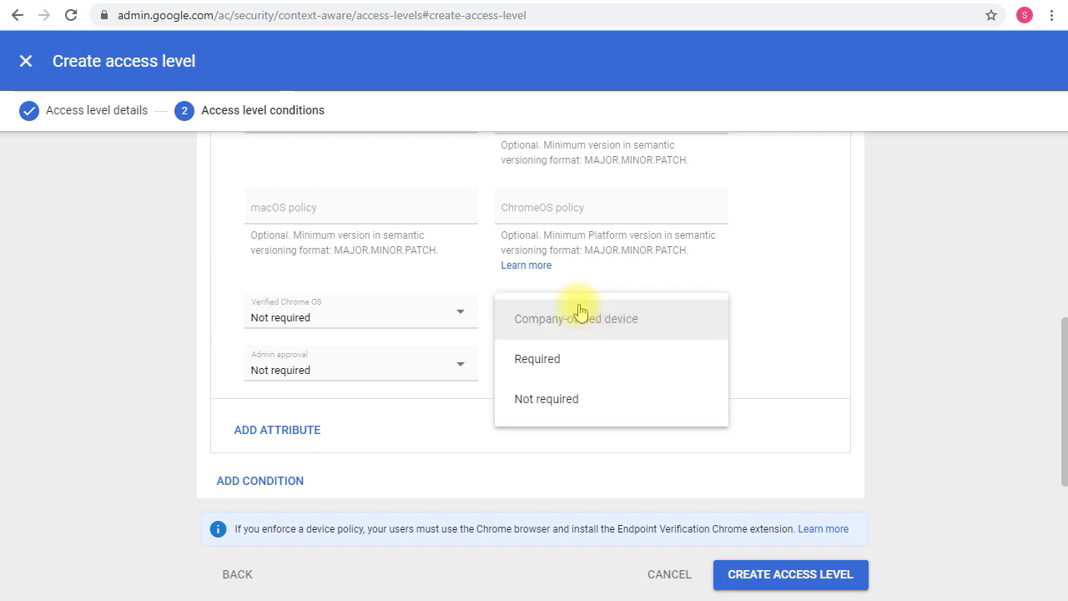
pyautogui.click(575, 374)
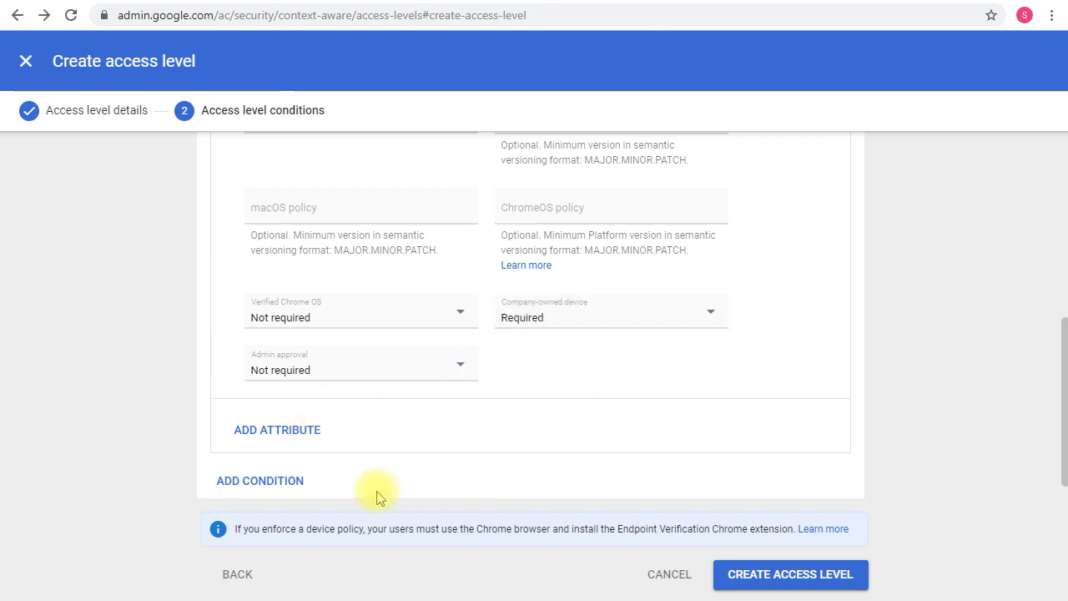
# Add a second, empty condition block below the IP subnet condition
pyautogui.scroll(5, 255, 425)
pyautogui.scroll(-3, 239, 339)
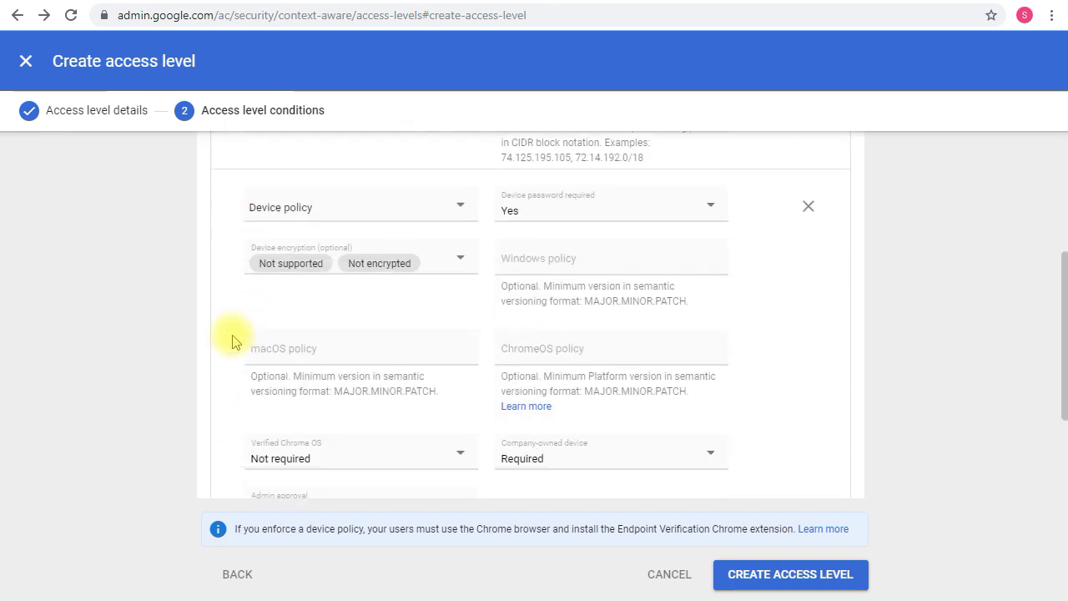
pyautogui.scroll(-2, 232, 342)
pyautogui.click(292, 443)
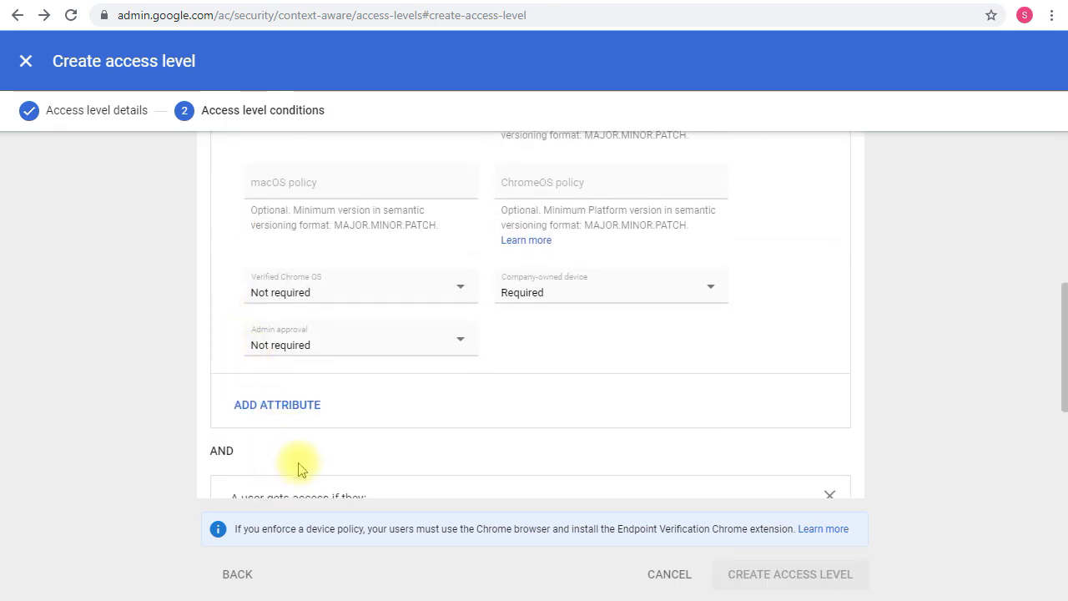
pyautogui.scroll(-1, 302, 434)
# Toggle the condition join between AND and OR, ending on AND
pyautogui.moveTo(215, 367); pyautogui.dragTo(266, 367)
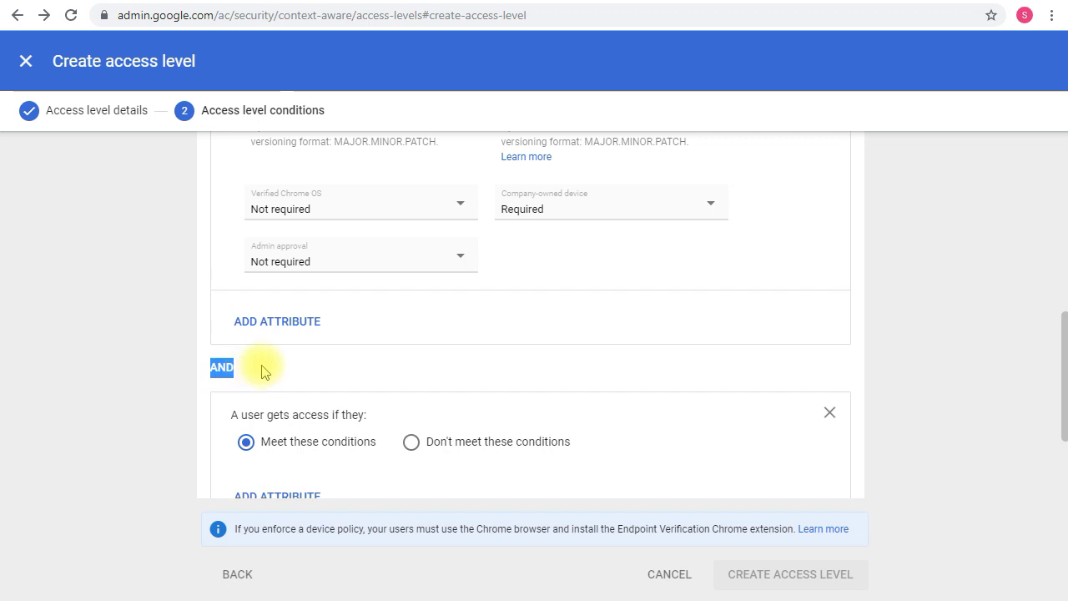
pyautogui.scroll(-2, 242, 363)
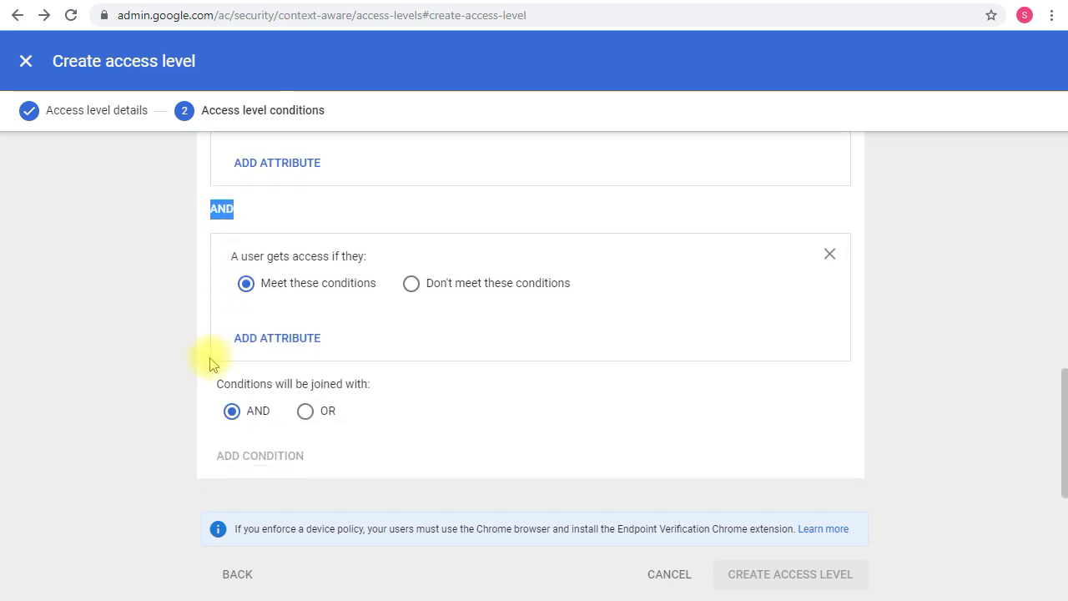
pyautogui.click(231, 410)
pyautogui.click(306, 413)
pyautogui.click(250, 411)
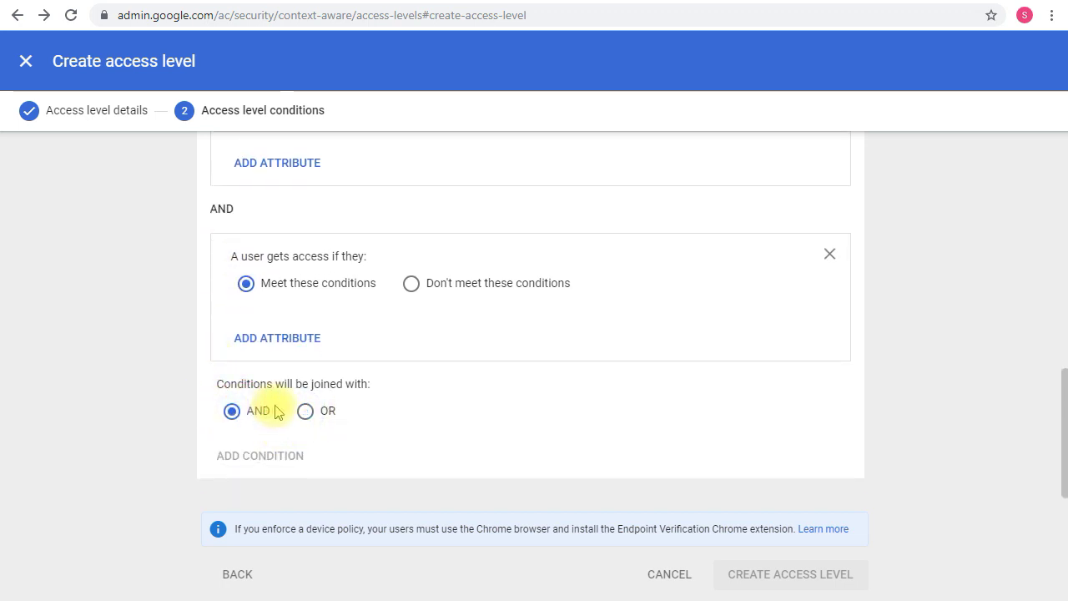
pyautogui.click(326, 411)
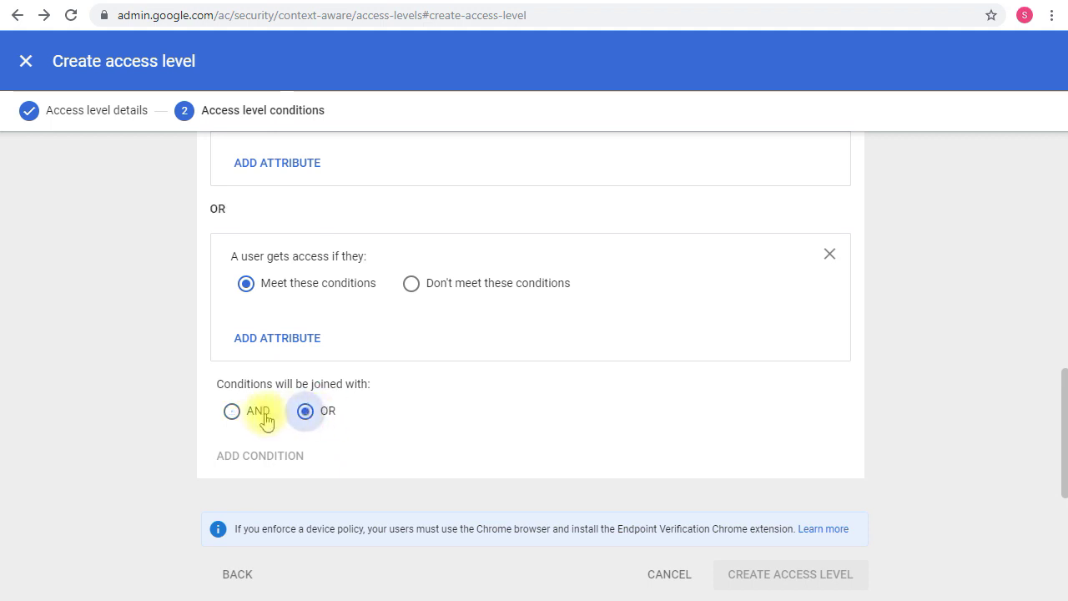
pyautogui.click(264, 413)
# Delete the empty second condition, leaving only the original one
pyautogui.click(829, 254)
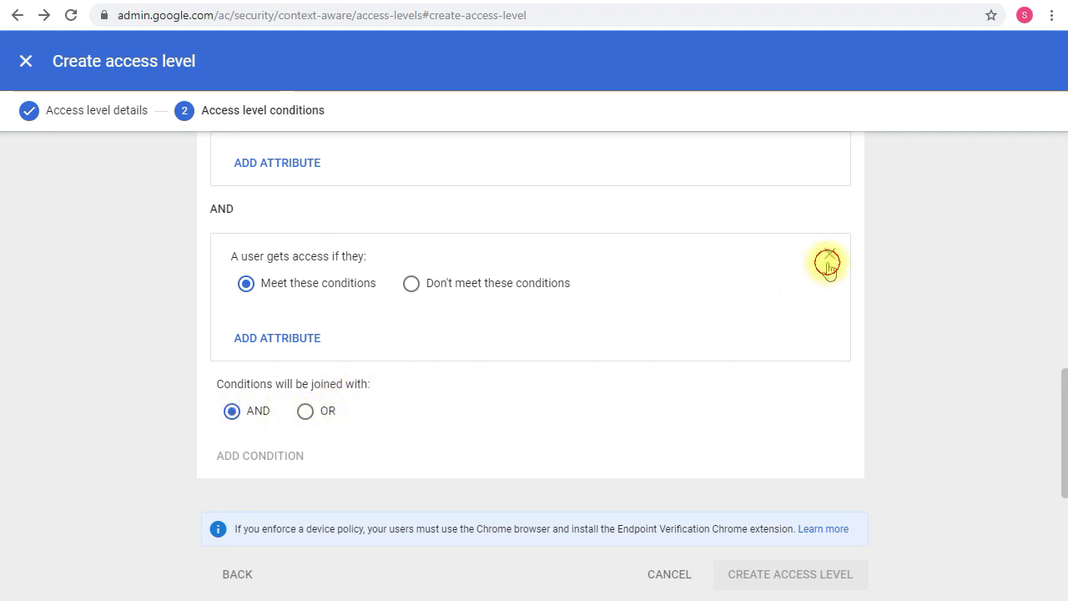
pyautogui.scroll(3, 601, 342)
pyautogui.scroll(2, 605, 351)
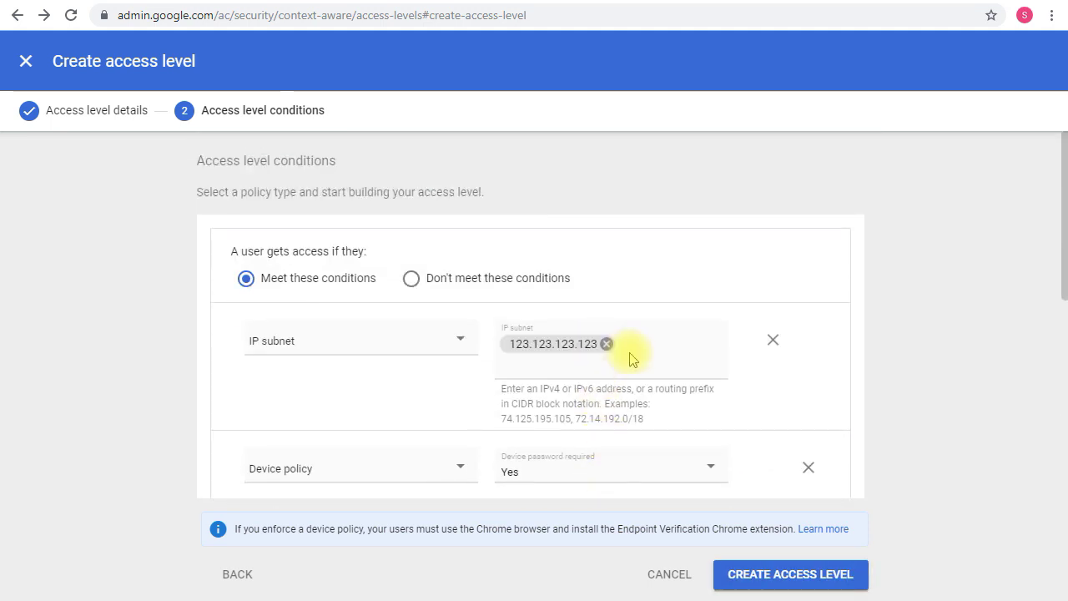
pyautogui.scroll(-4, 639, 338)
pyautogui.scroll(-2, 668, 354)
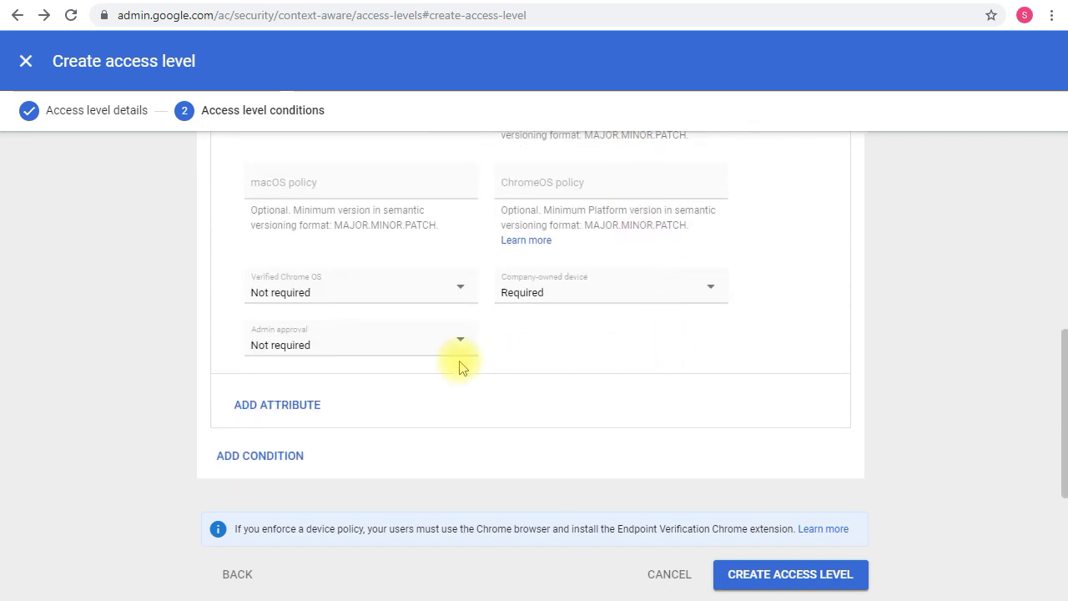
pyautogui.scroll(5, 536, 387)
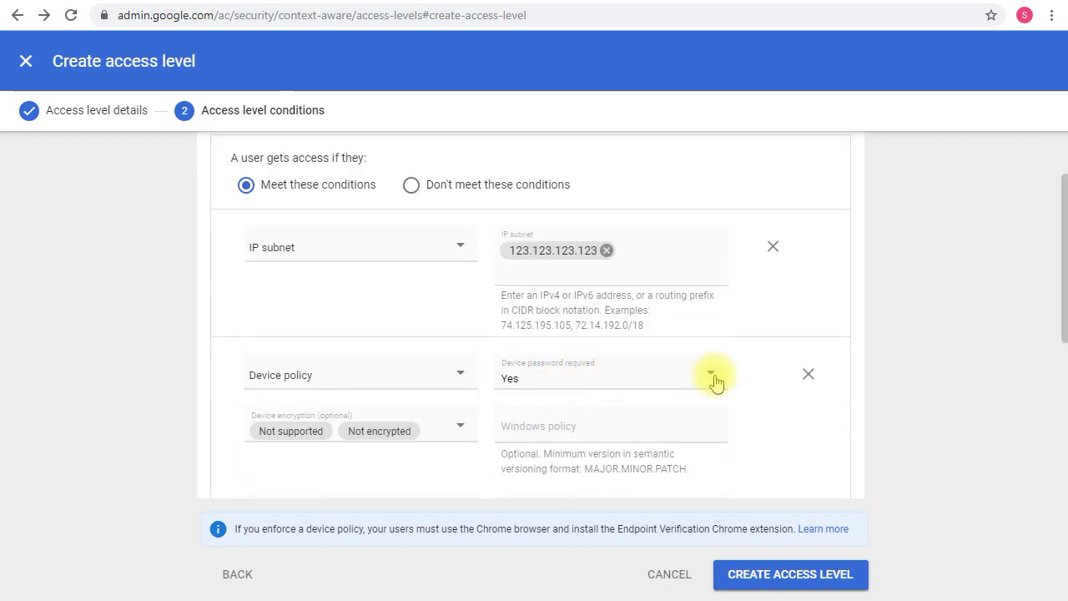
# Drop the Device policy attribute and create the access level with only the 123.123.123.123 subnet
pyautogui.click(810, 377)
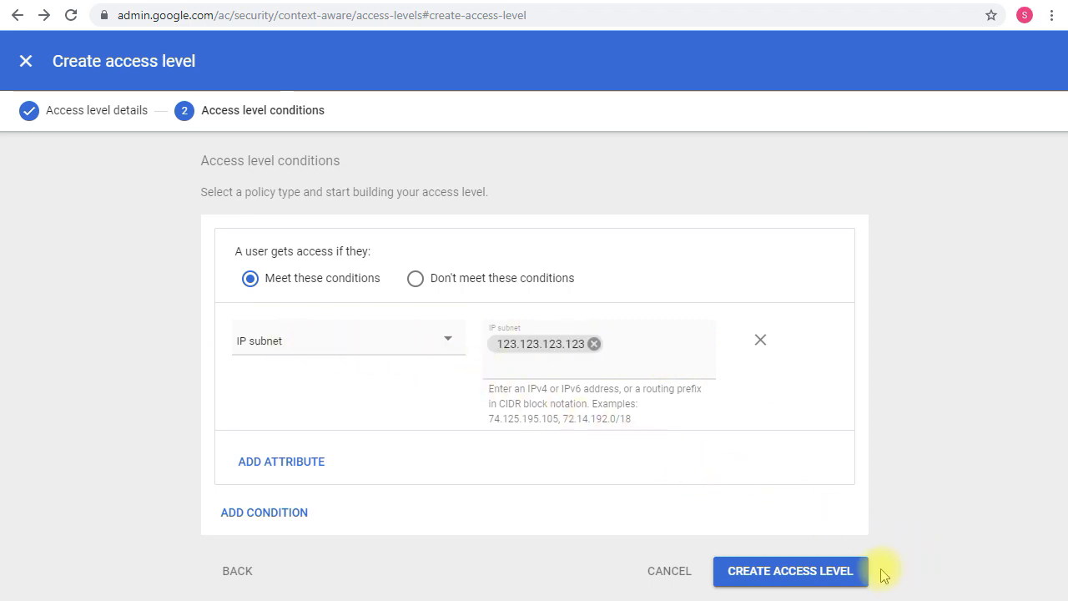
pyautogui.click(830, 572)
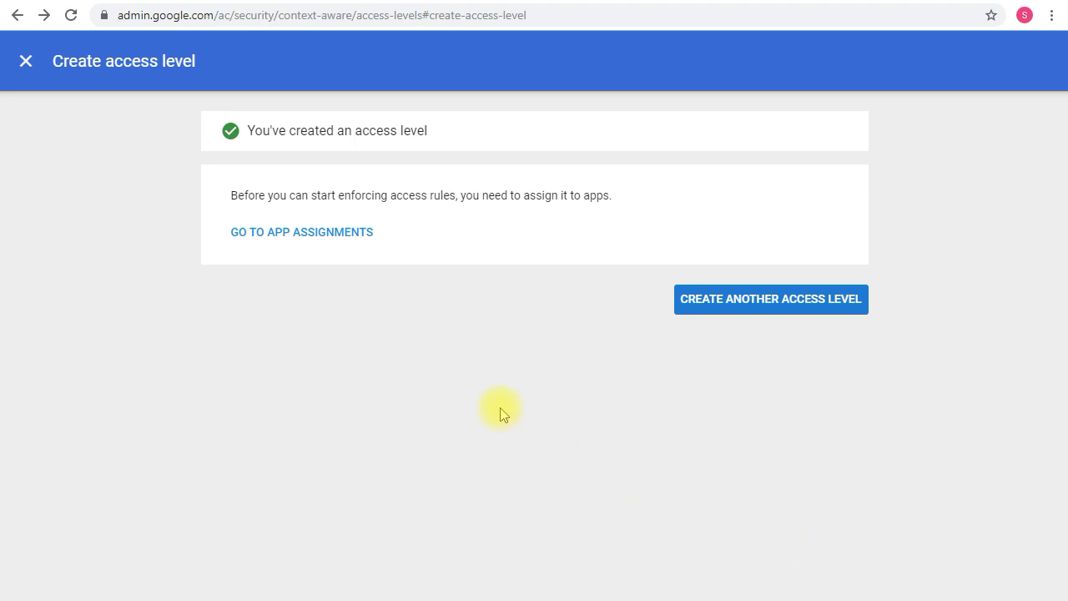
# Go to app assignments and select Gmail, Drive and Docs, Calendar and Google Vault
pyautogui.click(329, 230)
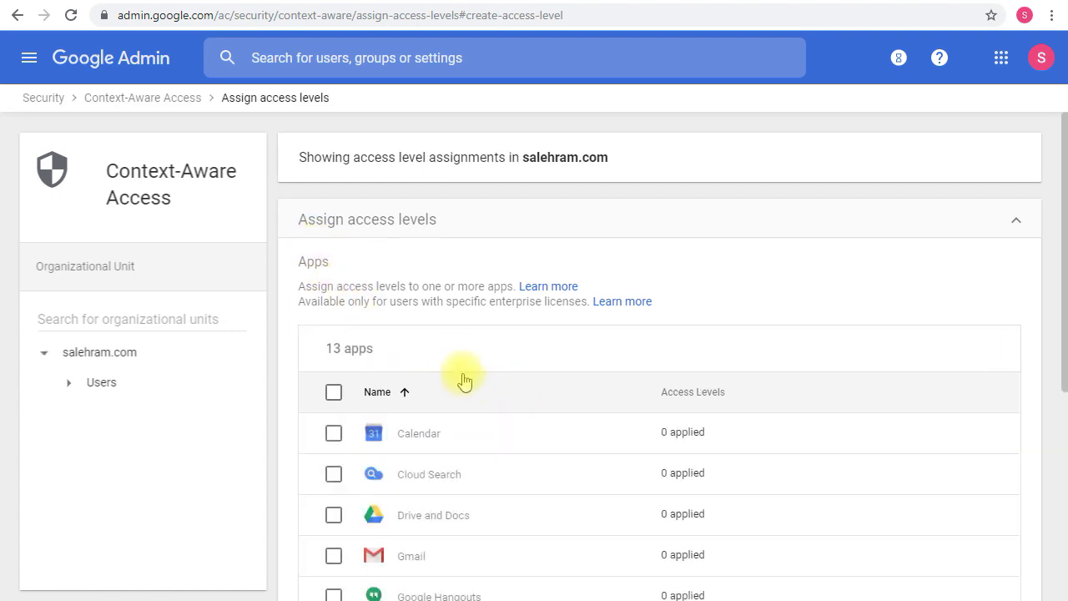
pyautogui.scroll(-3, 460, 380)
pyautogui.scroll(-1, 466, 372)
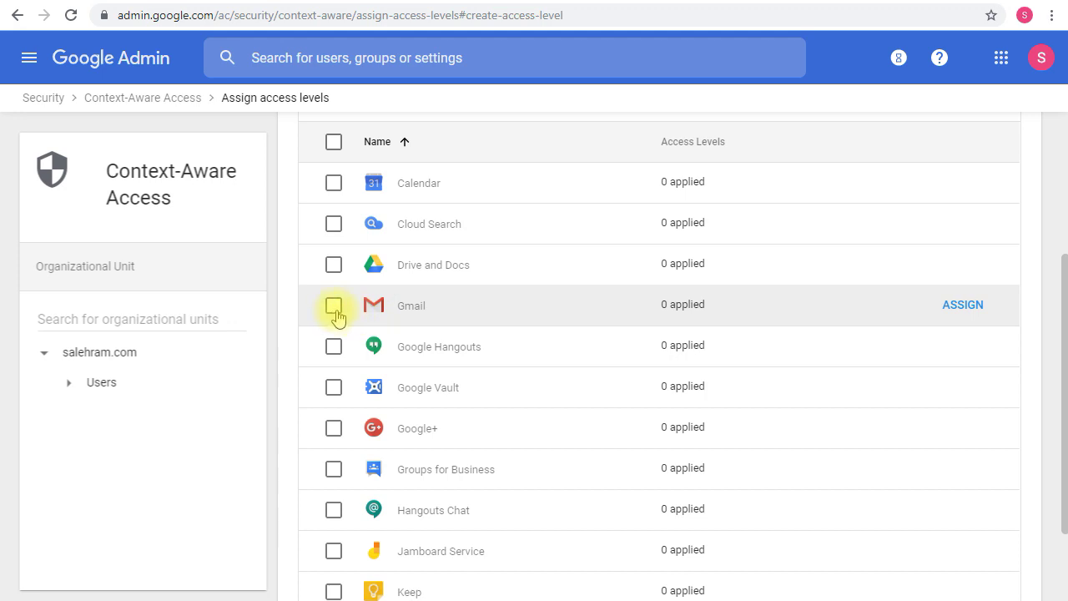
pyautogui.click(335, 307)
pyautogui.click(335, 272)
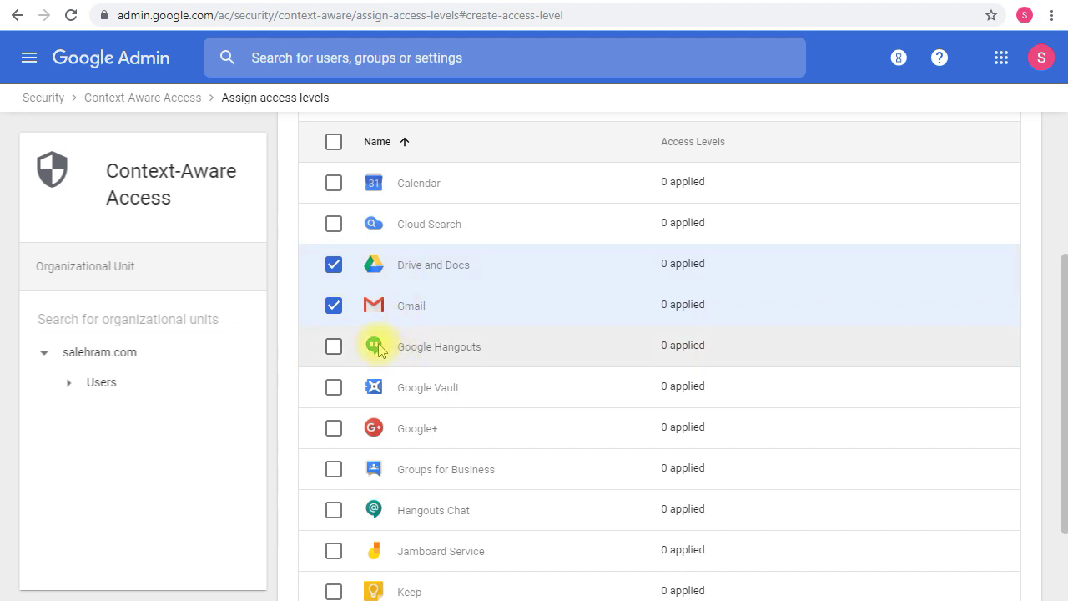
pyautogui.click(345, 183)
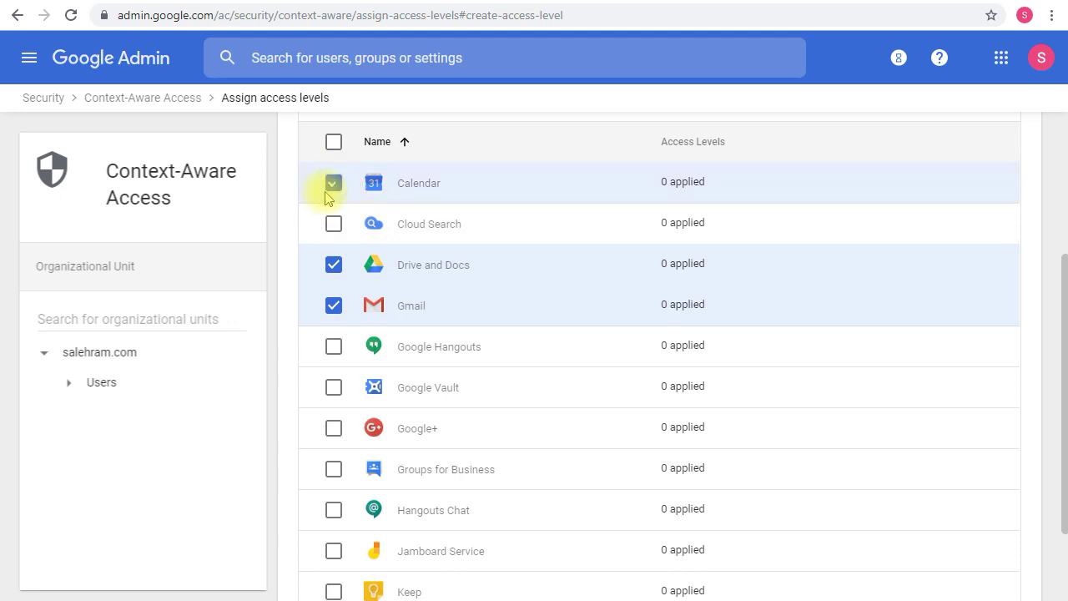
pyautogui.click(335, 388)
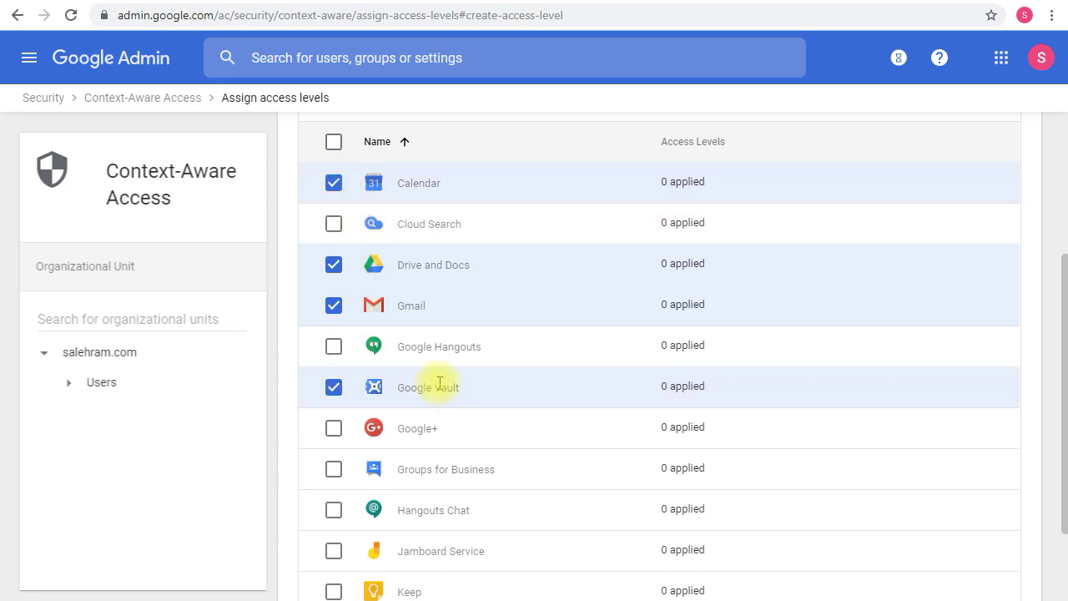
# Expand Users in the org tree and bring up the Assign dialog for the four apps
pyautogui.scroll(-2, 440, 383)
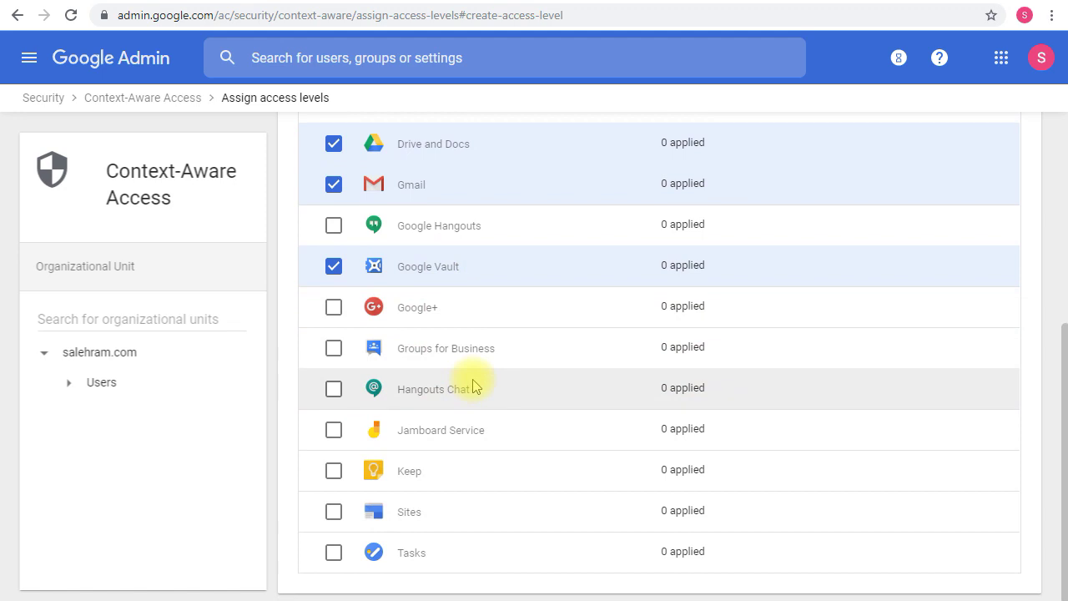
pyautogui.scroll(3, 468, 381)
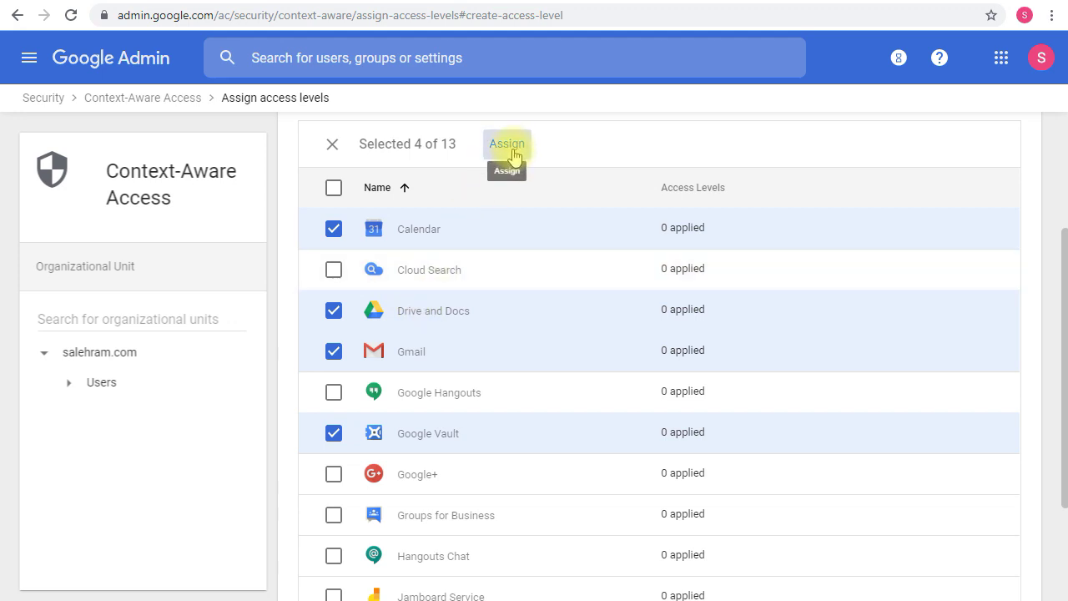
pyautogui.click(70, 383)
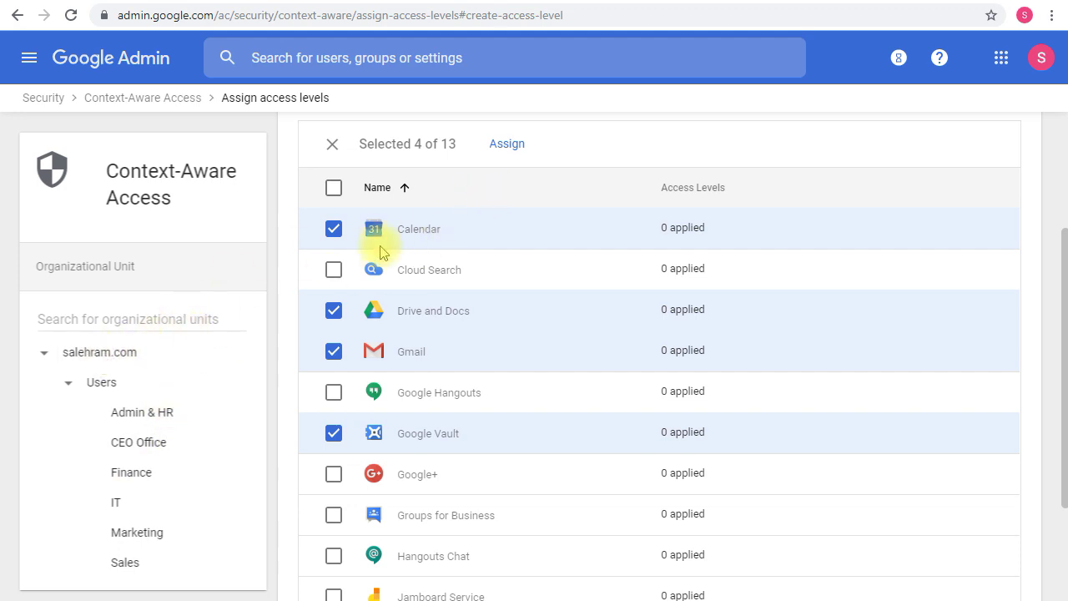
pyautogui.click(503, 147)
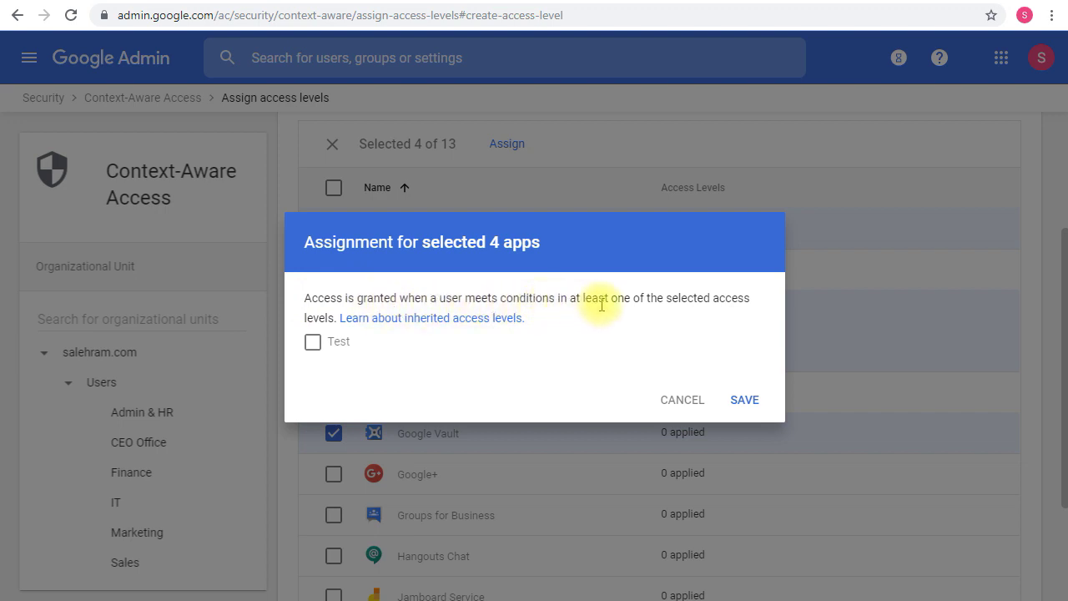
# Tick the Test access level and save it for the four selected apps
pyautogui.click(313, 342)
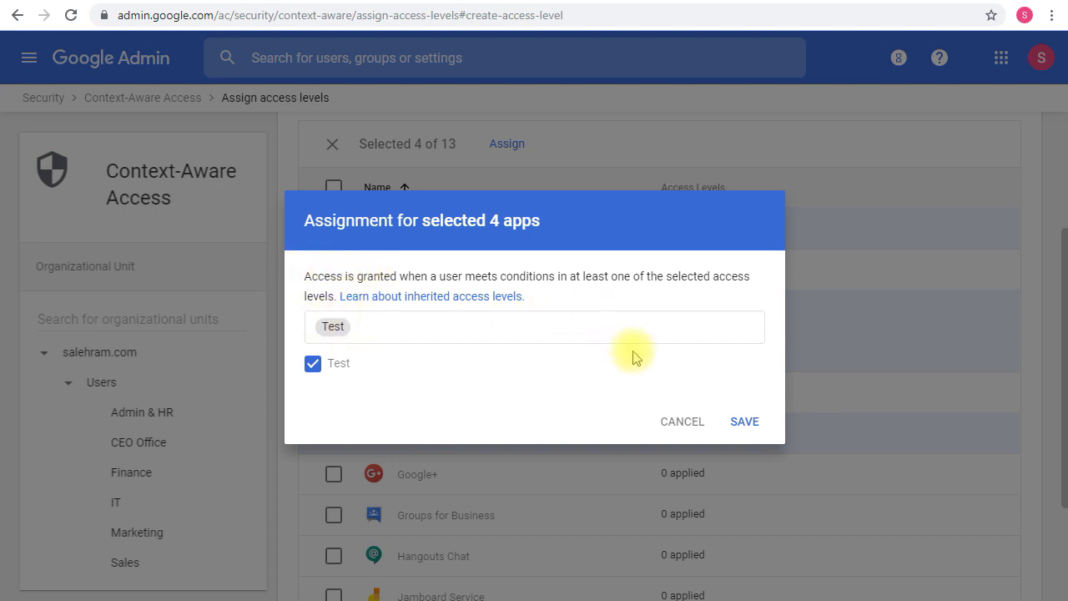
pyautogui.click(740, 424)
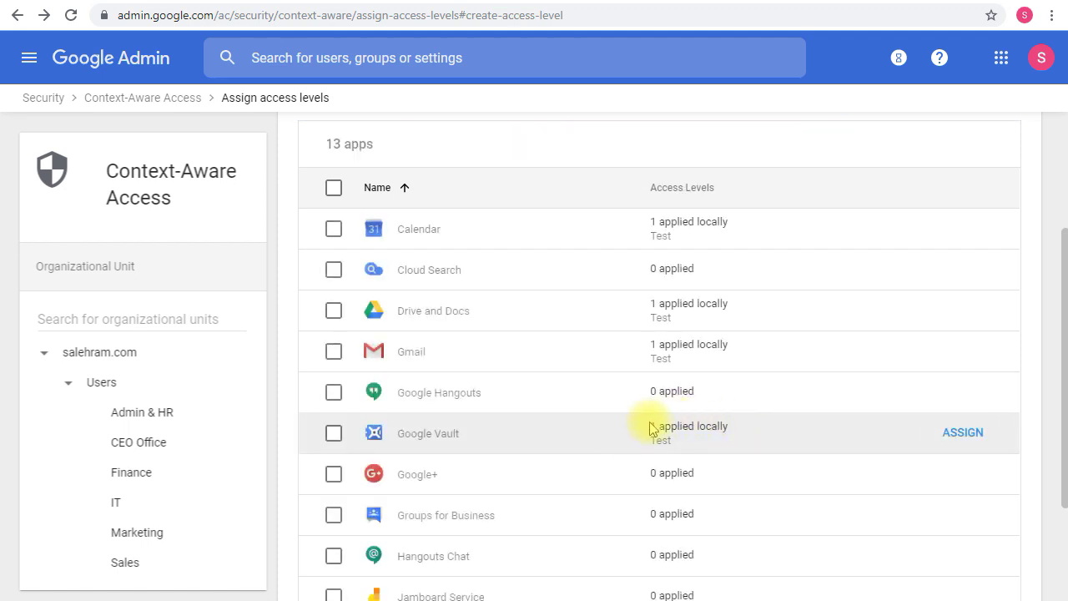
pyautogui.scroll(-2, 601, 368)
pyautogui.scroll(5, 613, 355)
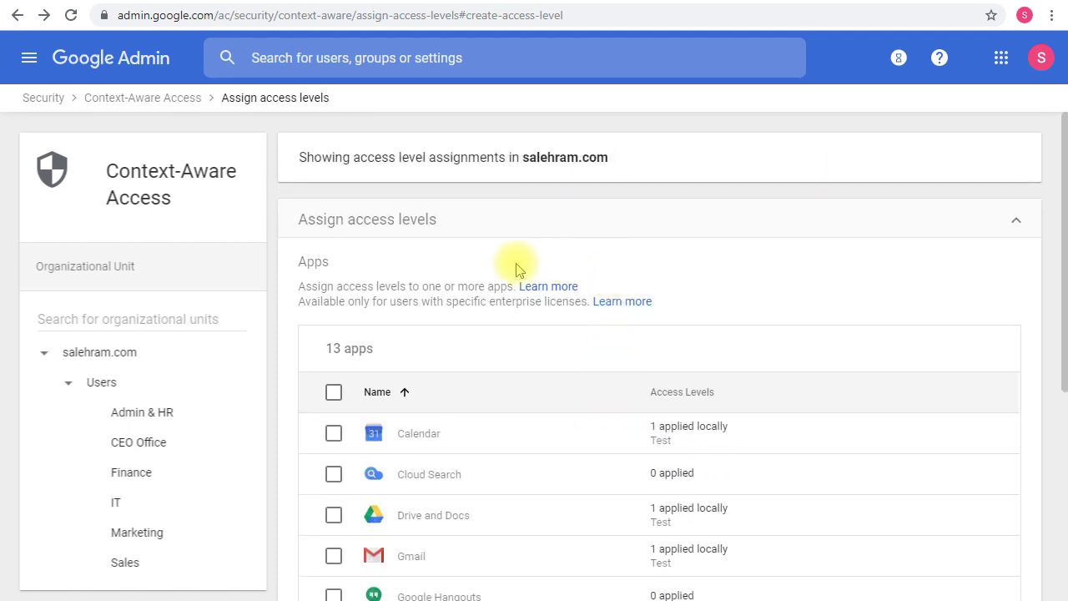
# Go back to the Context-Aware Access overview and expand its access levels section
pyautogui.click(142, 100)
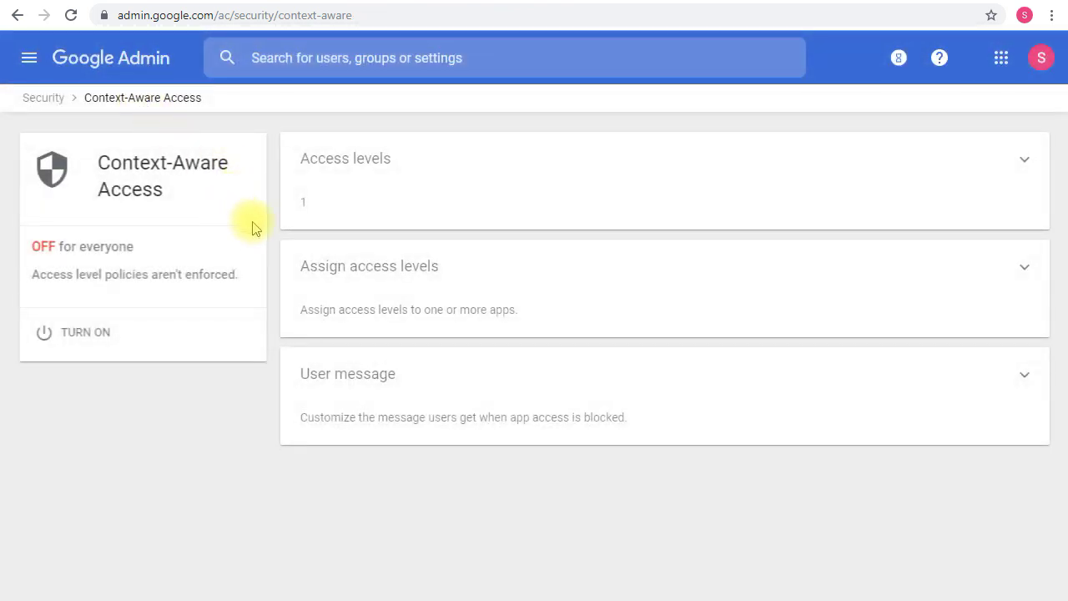
pyautogui.click(364, 200)
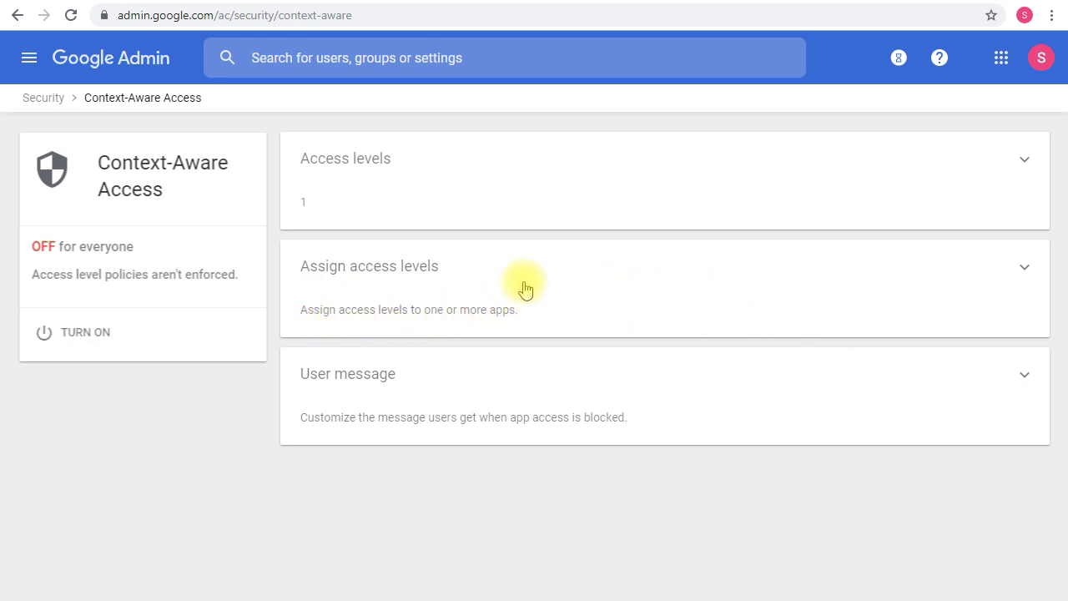
pyautogui.moveTo(267, 350); pyautogui.dragTo(658, 445)
pyautogui.click(555, 461)
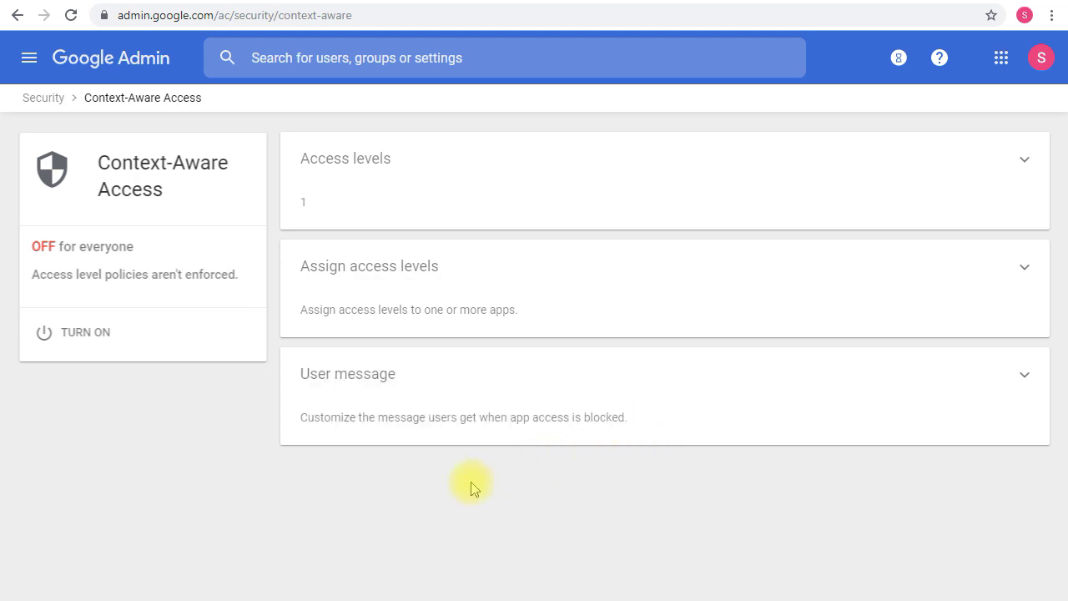
pyautogui.click(420, 427)
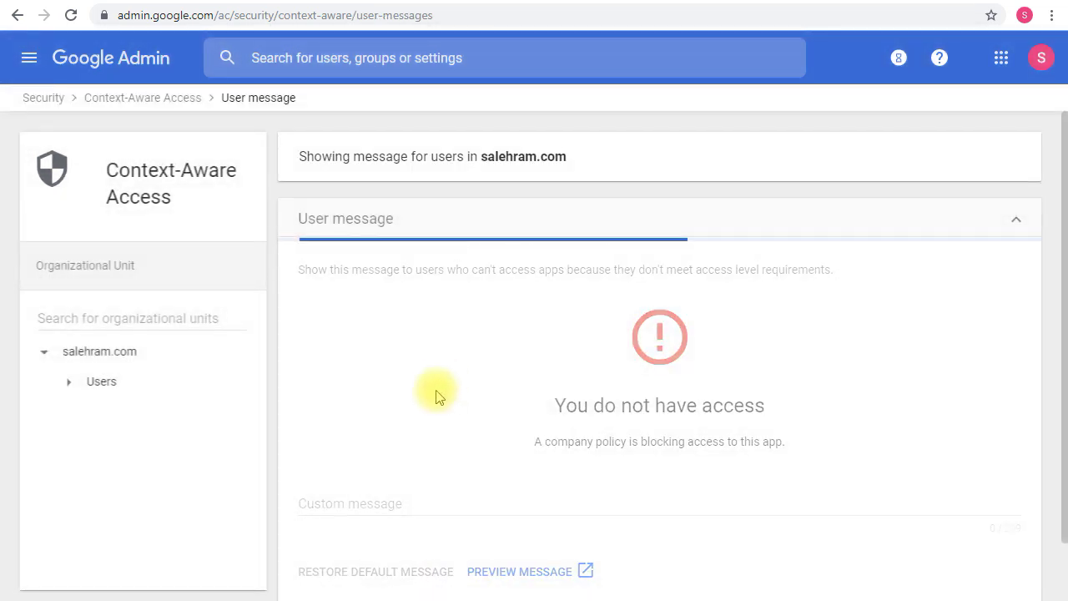
pyautogui.scroll(-1, 517, 366)
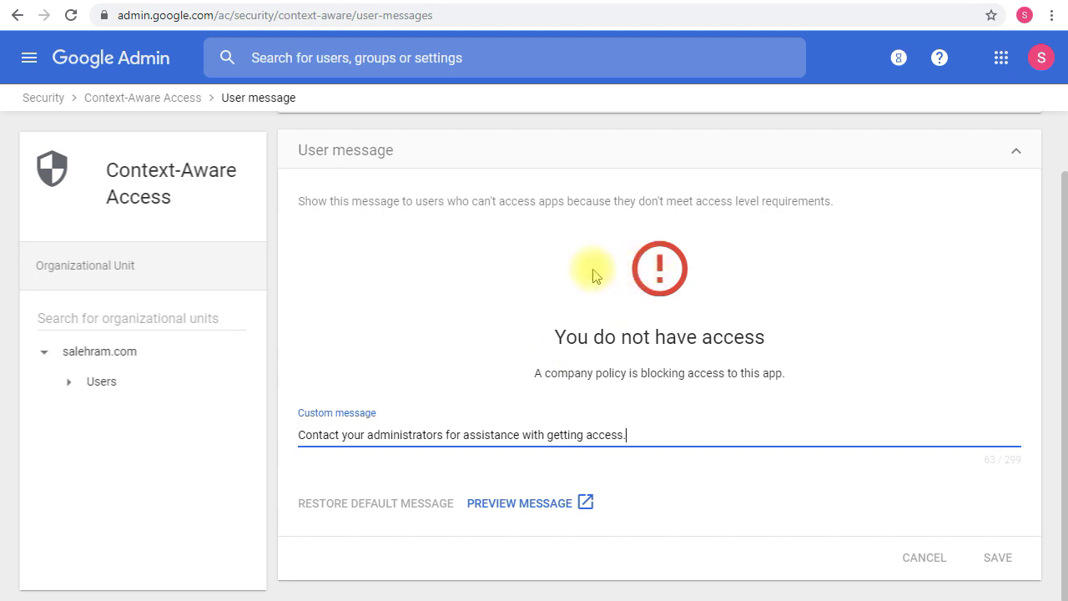
pyautogui.click(408, 449)
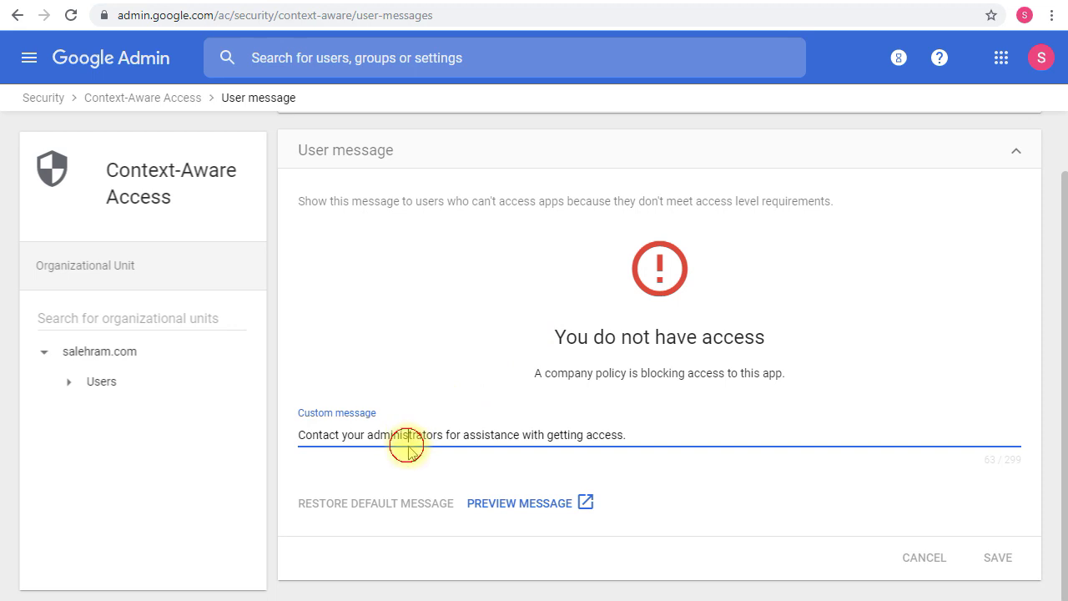
pyautogui.click(345, 438)
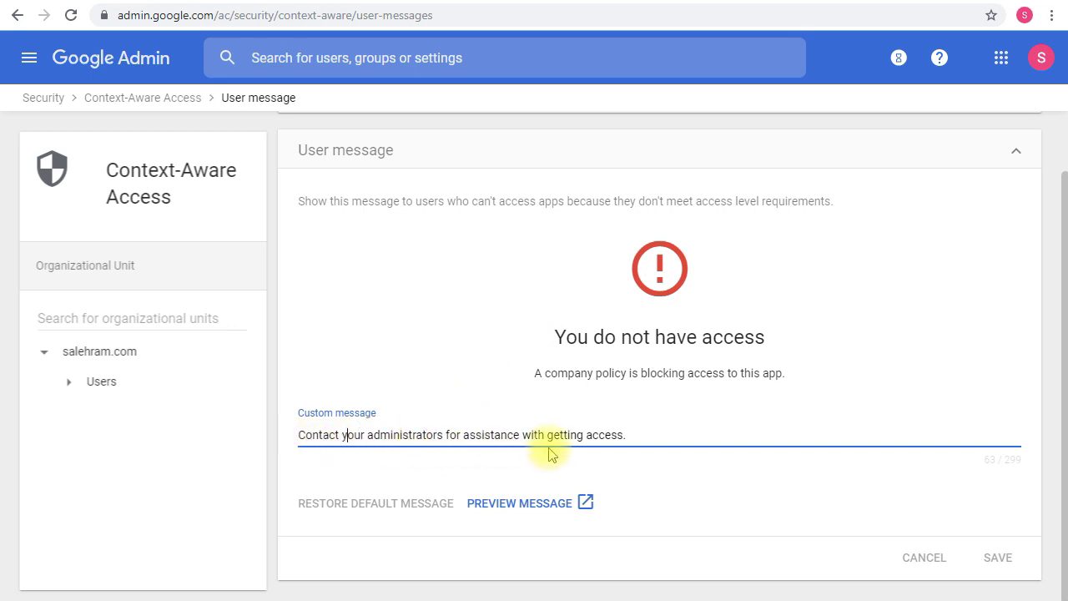
pyautogui.click(534, 504)
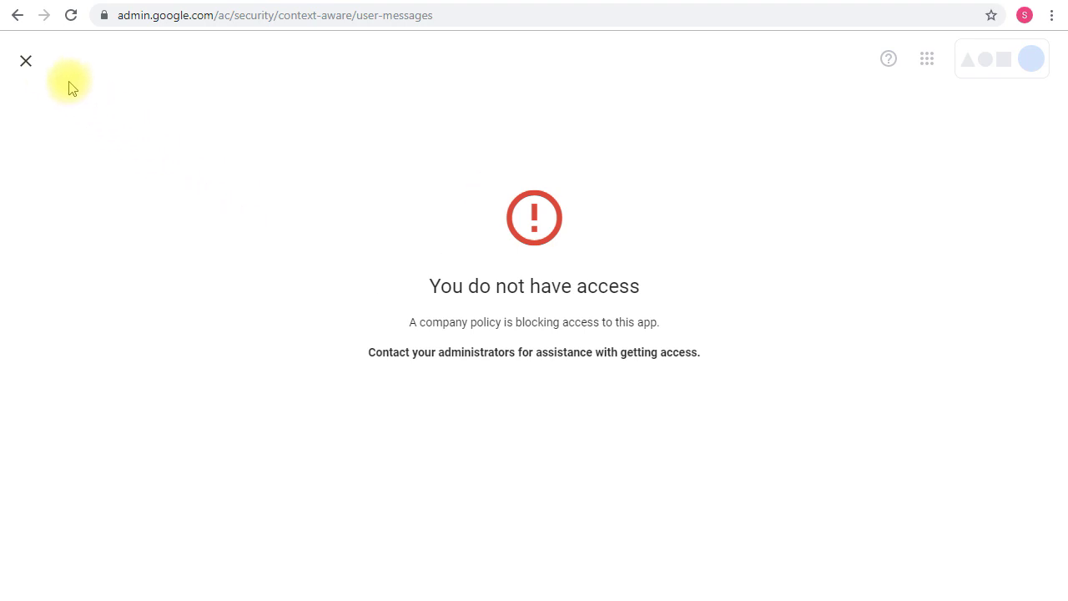
pyautogui.click(25, 60)
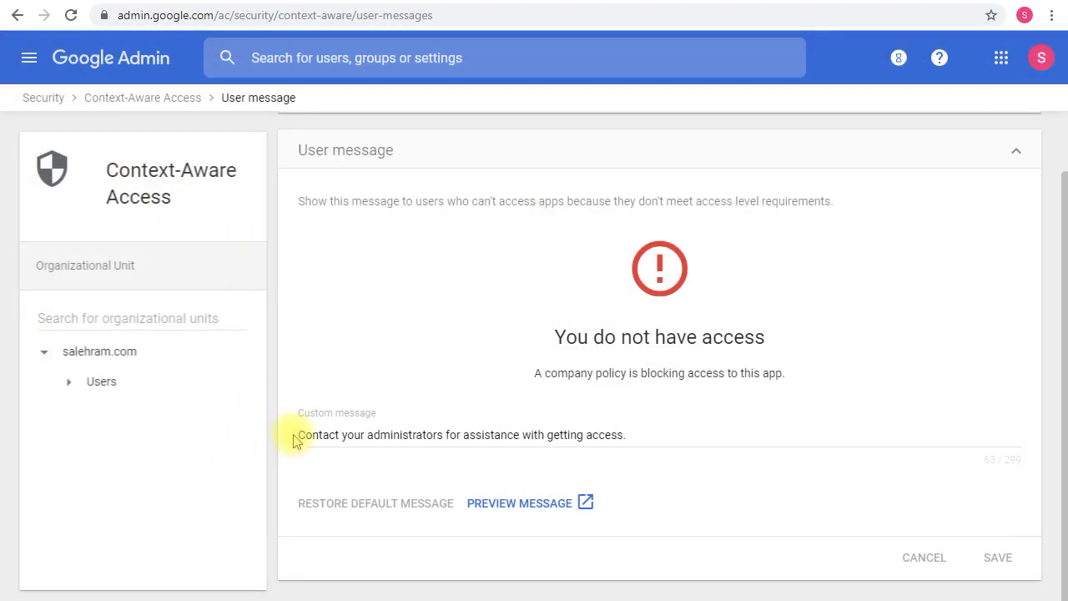
pyautogui.click(152, 98)
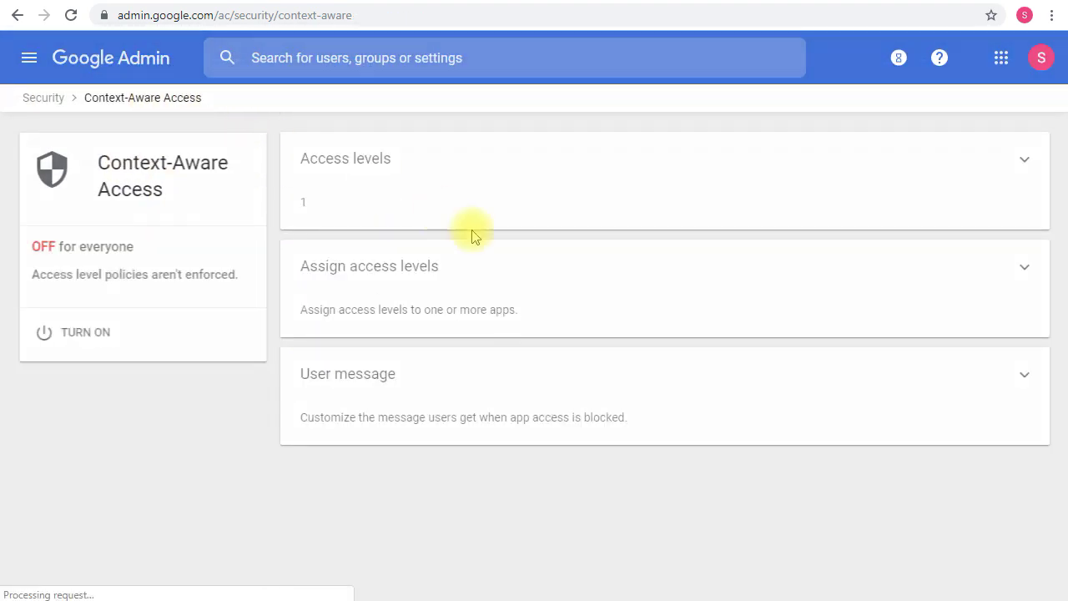